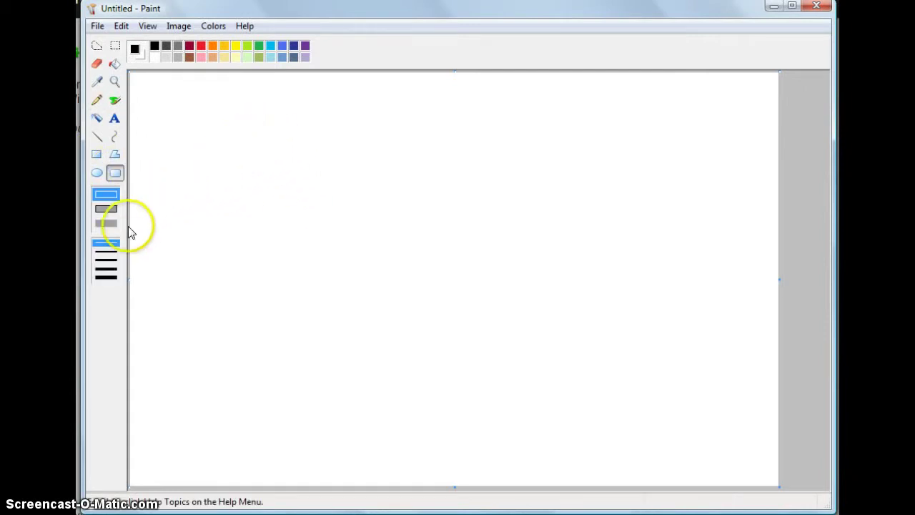
# Set the third line thickness and green colour, and draw an upward-bowed curve rising inward from the canvas's lower left edge.
pyautogui.click(115, 260)
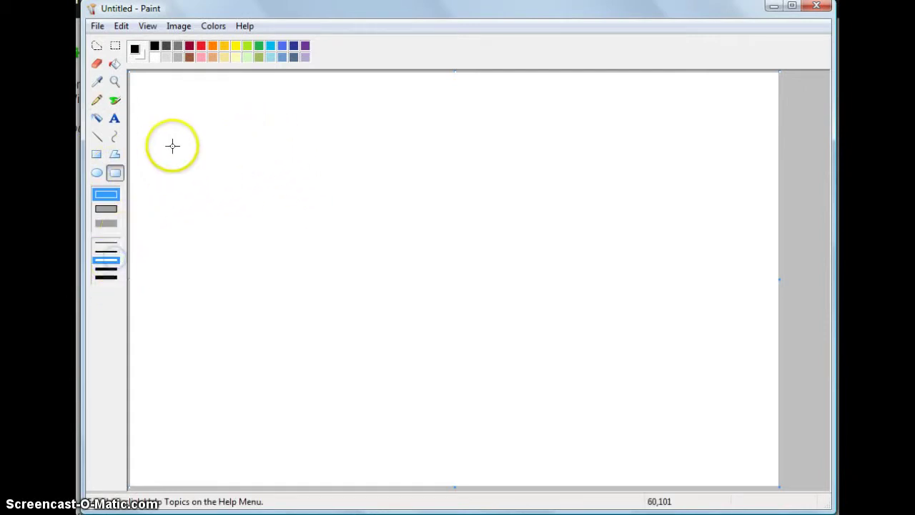
pyautogui.click(255, 46)
pyautogui.click(114, 136)
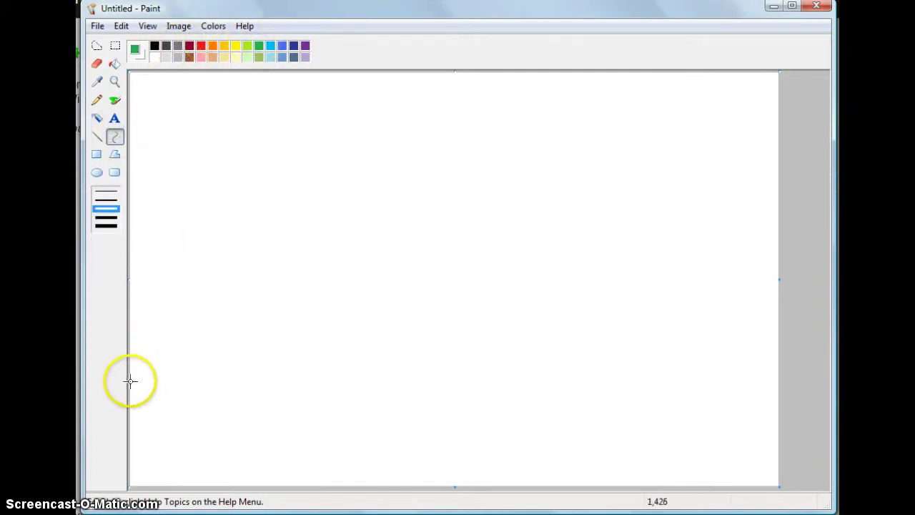
pyautogui.moveTo(131, 380); pyautogui.dragTo(285, 326)
pyautogui.moveTo(229, 345); pyautogui.dragTo(197, 330)
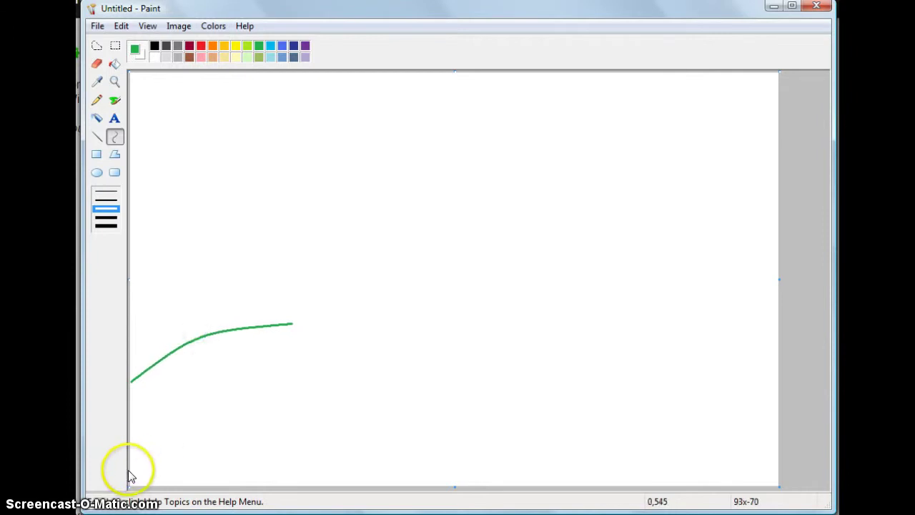
pyautogui.moveTo(130, 466); pyautogui.dragTo(190, 340)
# Draw a second green curve below the first, starting at the canvas's left edge and bending downward at its right end.
pyautogui.moveTo(129, 460); pyautogui.dragTo(322, 416)
pyautogui.moveTo(258, 430); pyautogui.dragTo(313, 401)
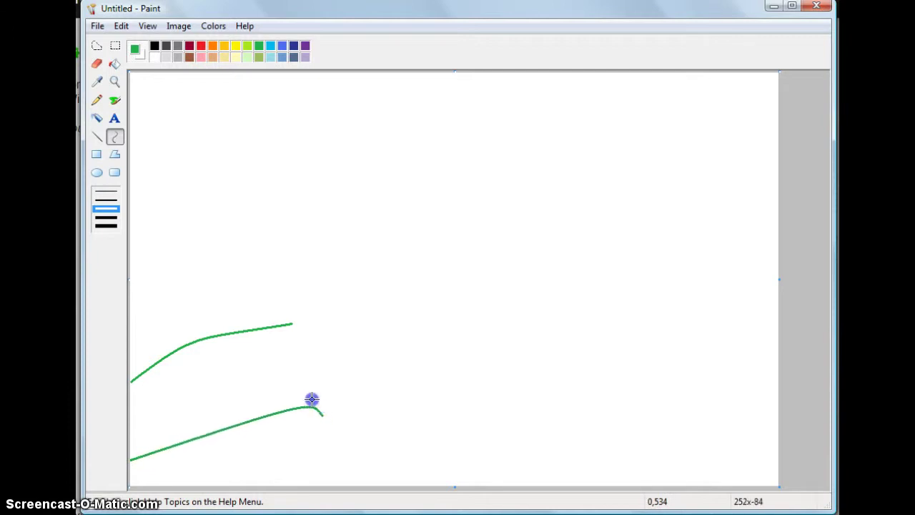
pyautogui.moveTo(322, 416); pyautogui.dragTo(308, 385)
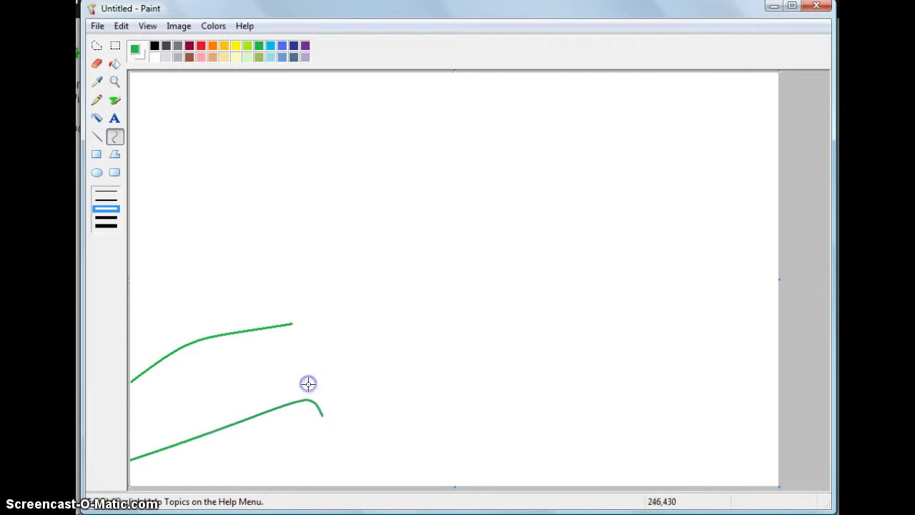
# Draw a green line from the lower curve's end down to the canvas's bottom edge, and extend the upper curve further right.
pyautogui.click(323, 417)
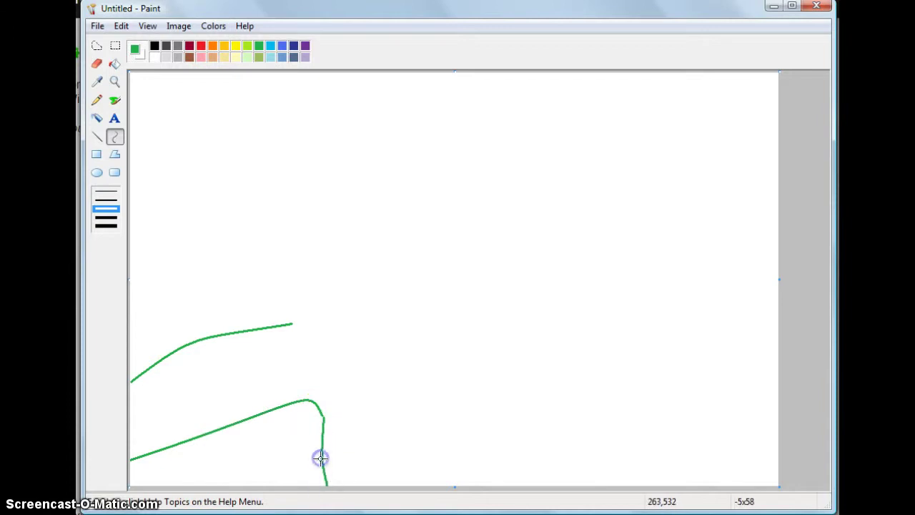
pyautogui.click(292, 322)
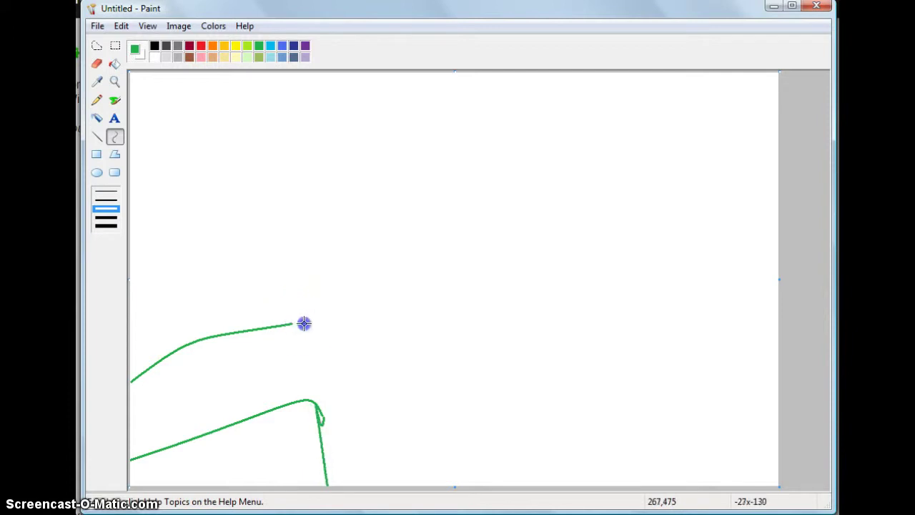
pyautogui.moveTo(304, 324); pyautogui.dragTo(314, 336)
pyautogui.click(294, 315)
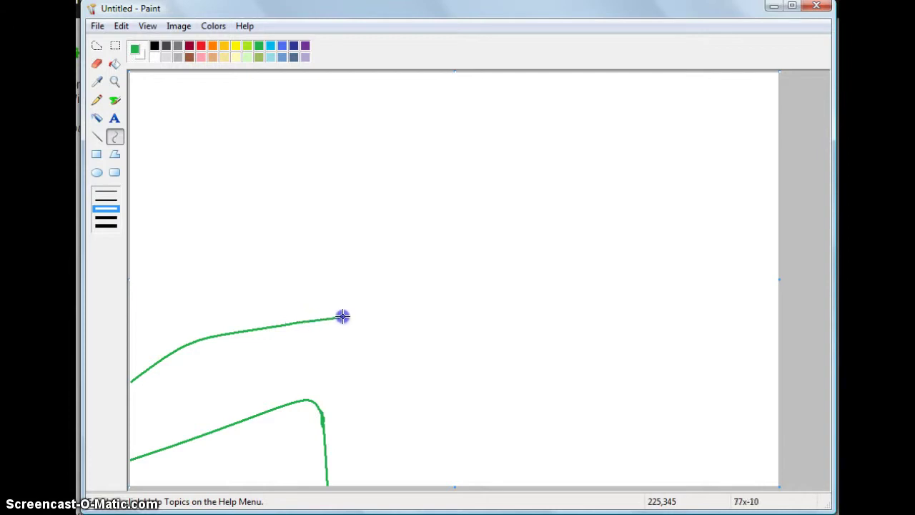
pyautogui.moveTo(343, 316)
pyautogui.mouseDown()
pyautogui.moveTo(407, 292)
pyautogui.moveTo(454, 297)
pyautogui.moveTo(351, 305)
pyautogui.mouseUp()
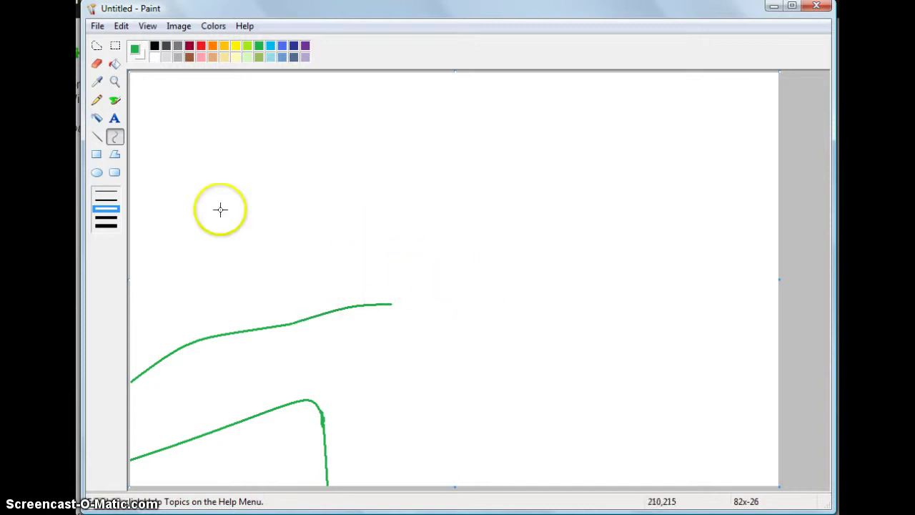
# Draw a large black-outlined rounded rectangle as the head, its lower left corner at the upper green curve's end.
pyautogui.click(114, 172)
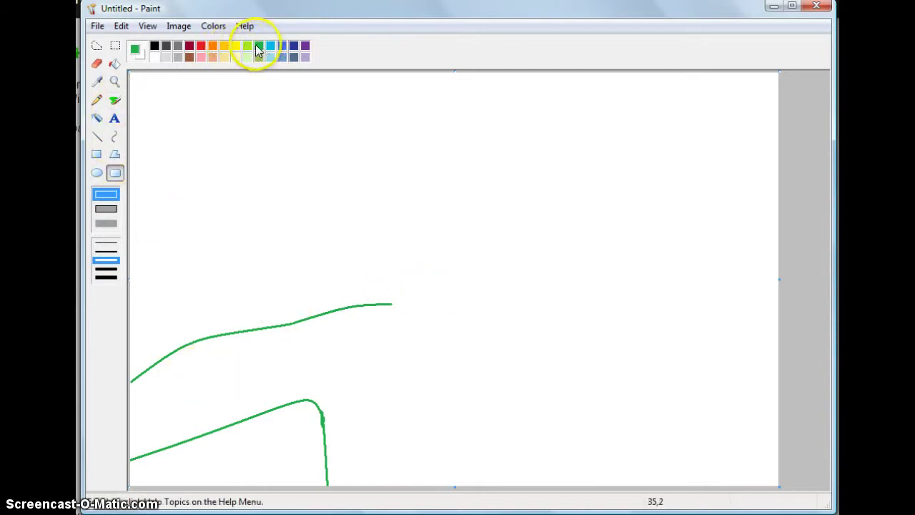
pyautogui.click(114, 135)
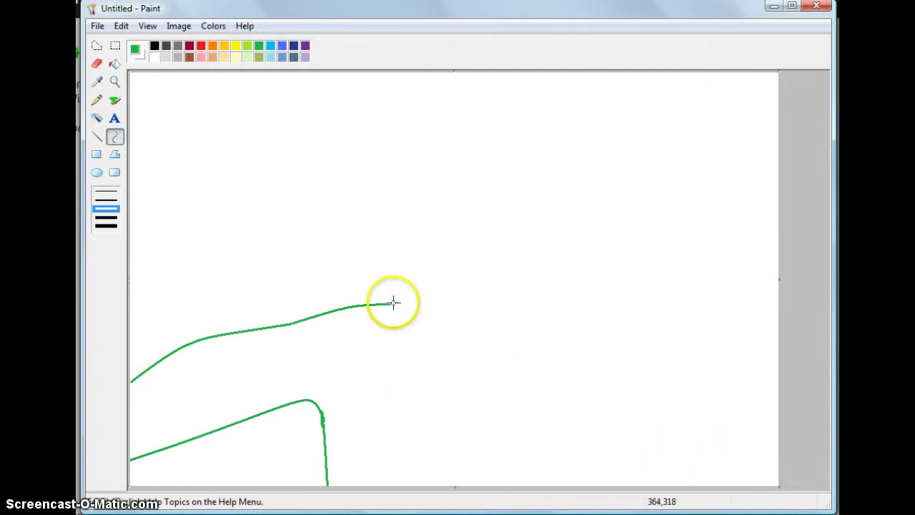
pyautogui.click(98, 154)
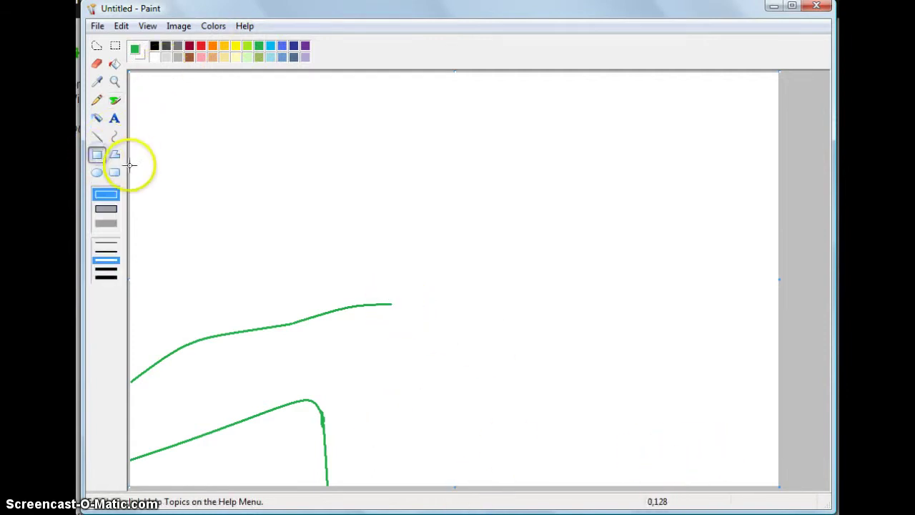
pyautogui.click(114, 173)
pyautogui.click(154, 46)
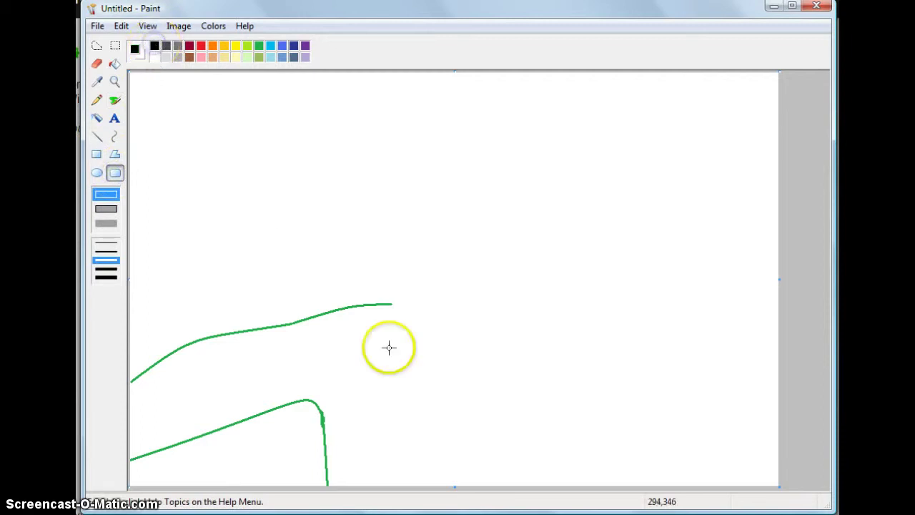
pyautogui.moveTo(390, 303); pyautogui.dragTo(571, 139)
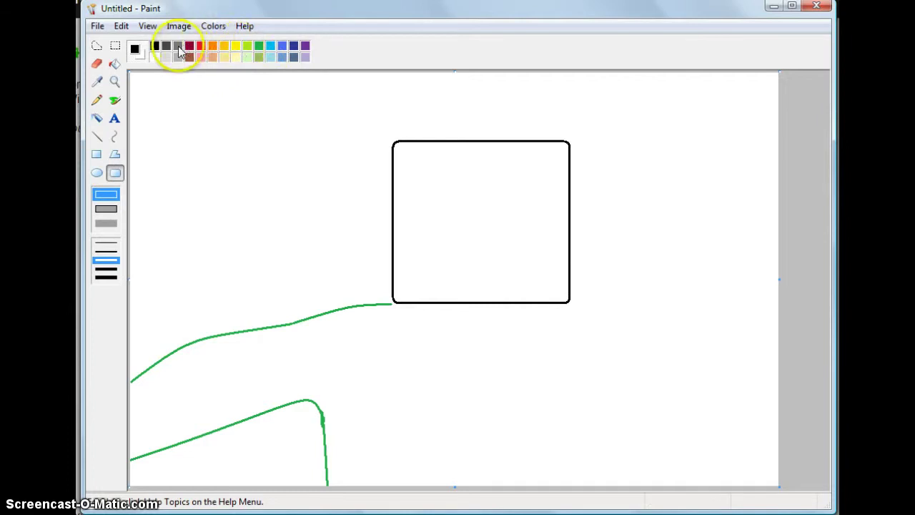
# Start a black hairline in the head's upper part with a curve from the left side and a straight horizontal line.
pyautogui.click(114, 136)
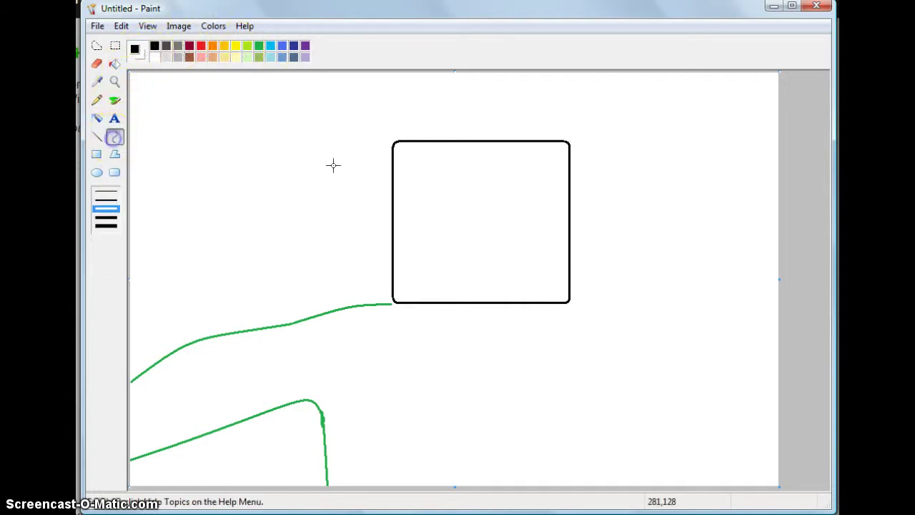
pyautogui.moveTo(393, 194); pyautogui.dragTo(394, 195)
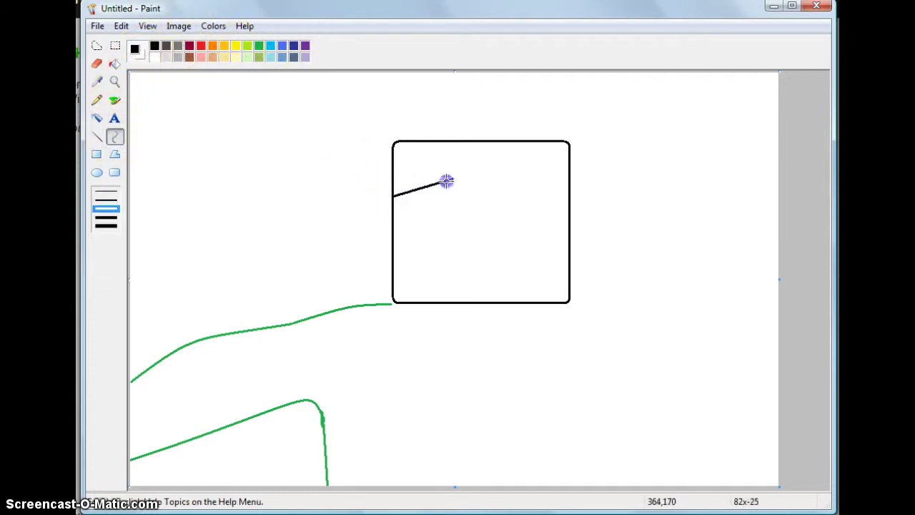
pyautogui.moveTo(446, 181)
pyautogui.mouseDown()
pyautogui.moveTo(457, 155)
pyautogui.moveTo(444, 172)
pyautogui.moveTo(451, 175)
pyautogui.mouseUp()
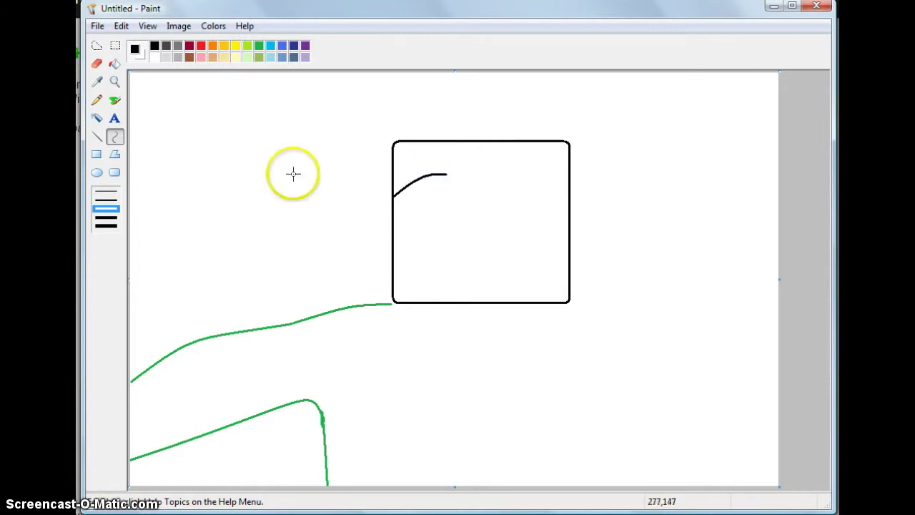
pyautogui.click(97, 136)
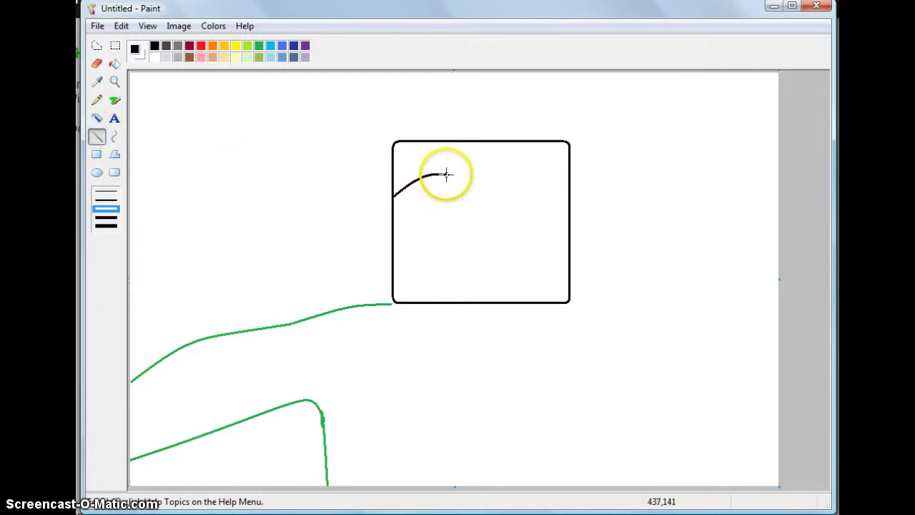
pyautogui.moveTo(446, 175); pyautogui.dragTo(446, 175)
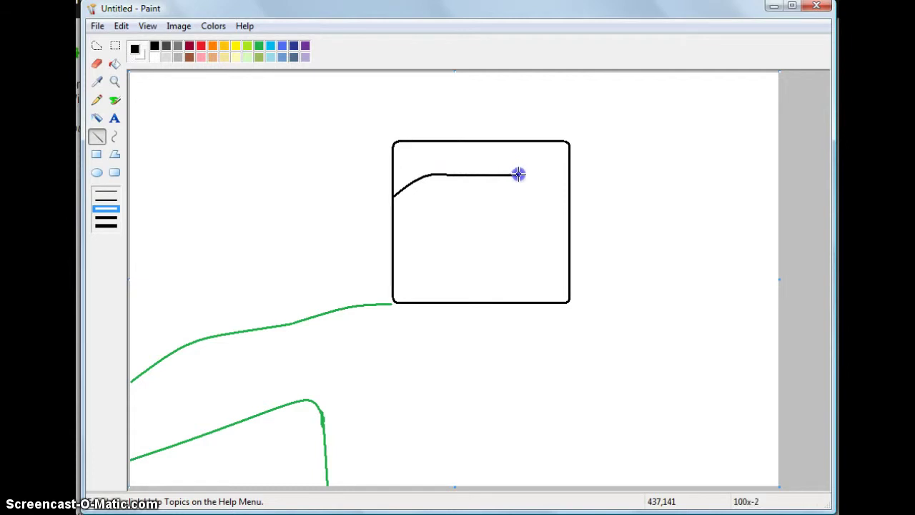
pyautogui.moveTo(527, 174); pyautogui.dragTo(528, 174)
# Close the hairline with a curve down to the head's right side and fill the hair area black.
pyautogui.click(114, 136)
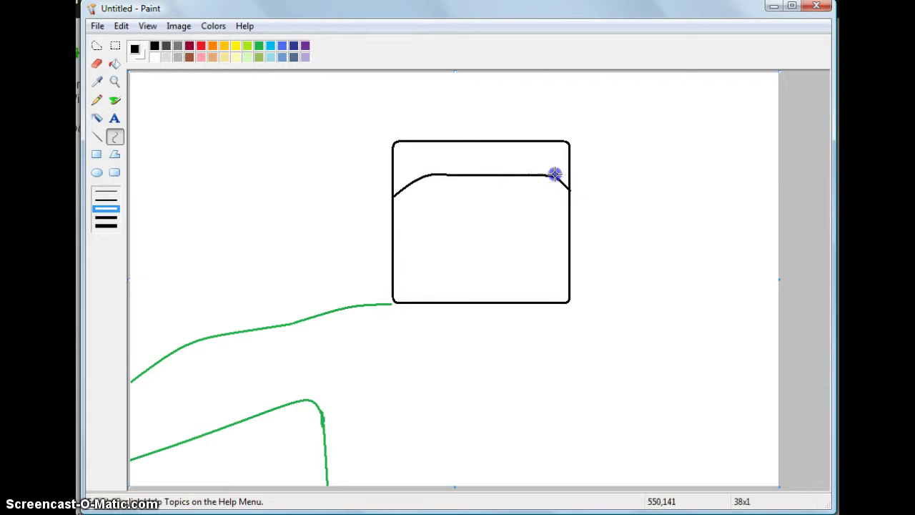
pyautogui.moveTo(553, 174); pyautogui.dragTo(553, 174)
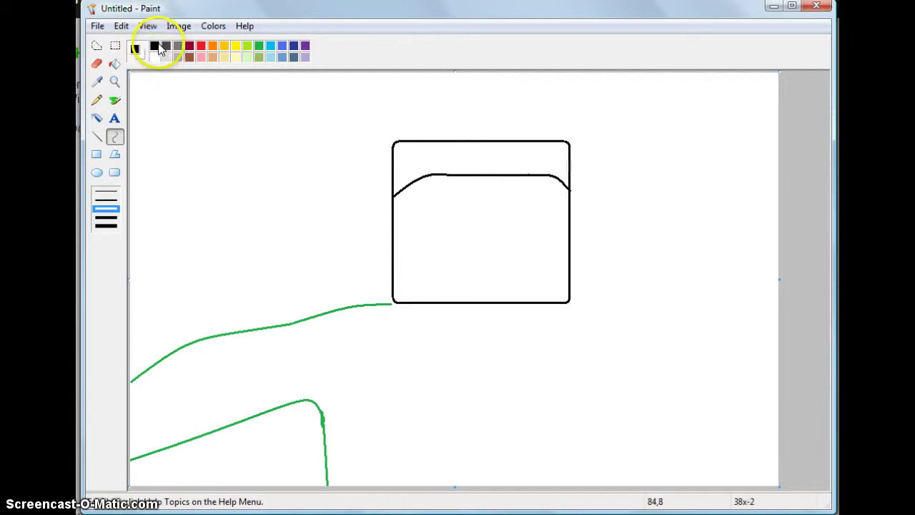
pyautogui.click(115, 64)
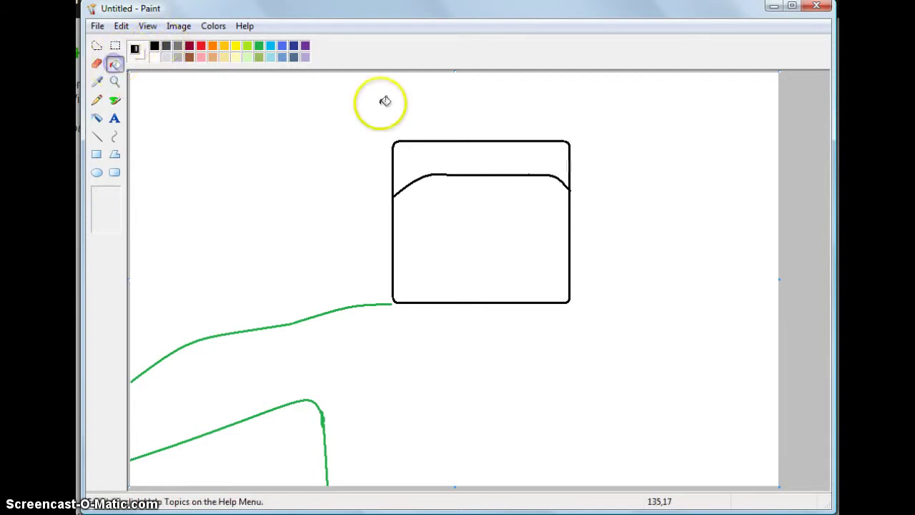
pyautogui.click(415, 150)
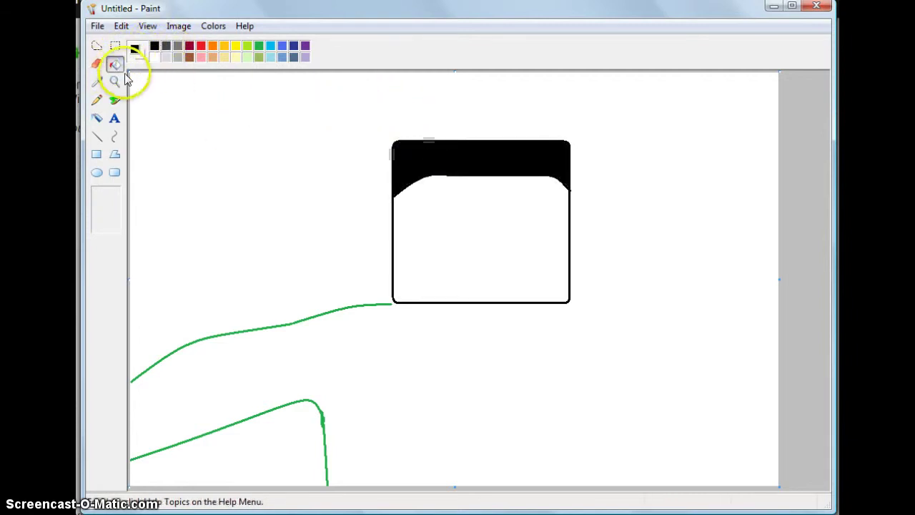
# Draw two small rounded rectangles below the hairline as the left and right eyes.
pyautogui.click(114, 173)
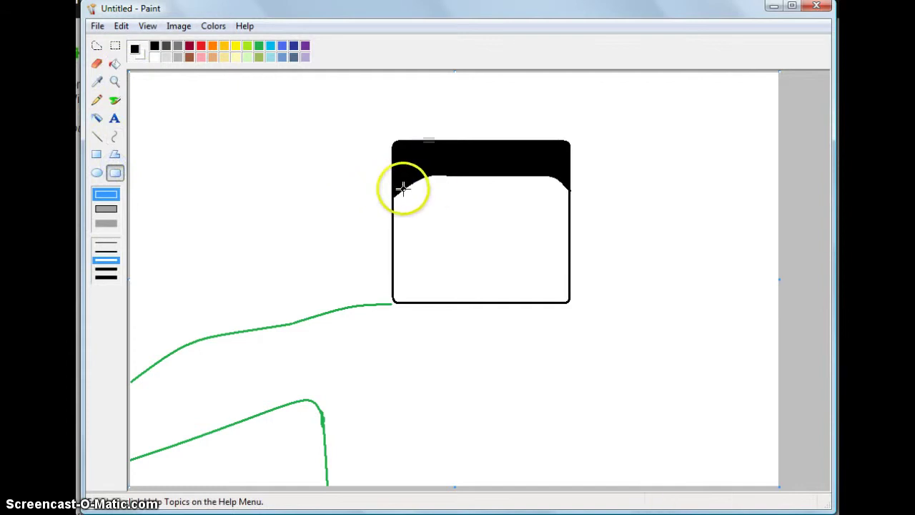
pyautogui.moveTo(409, 188); pyautogui.dragTo(408, 188)
pyautogui.moveTo(437, 216); pyautogui.dragTo(444, 230)
pyautogui.moveTo(504, 194); pyautogui.dragTo(538, 236)
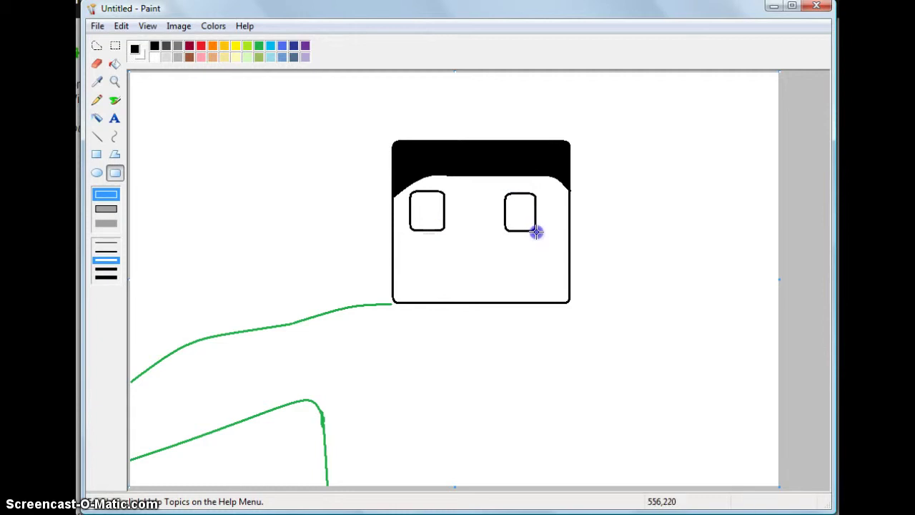
# Divide each eye in half with a black vertical line.
pyautogui.click(97, 137)
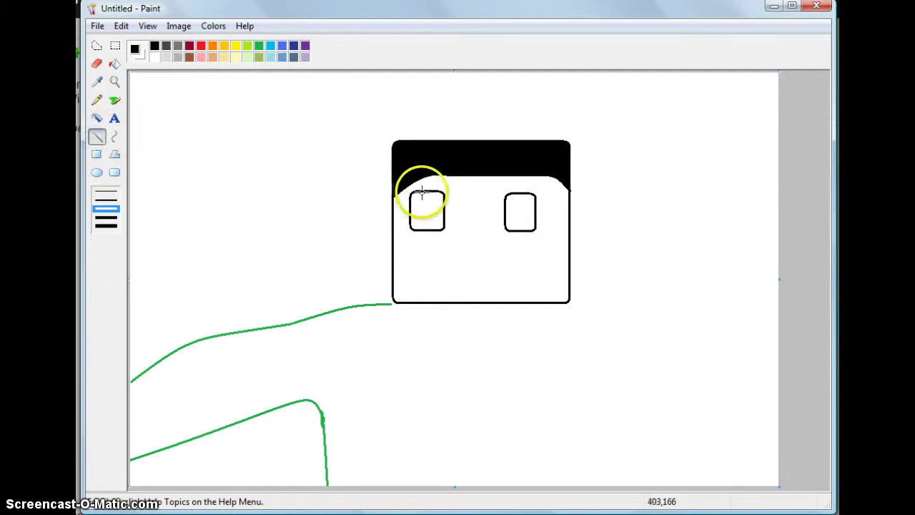
pyautogui.moveTo(422, 192); pyautogui.dragTo(427, 192)
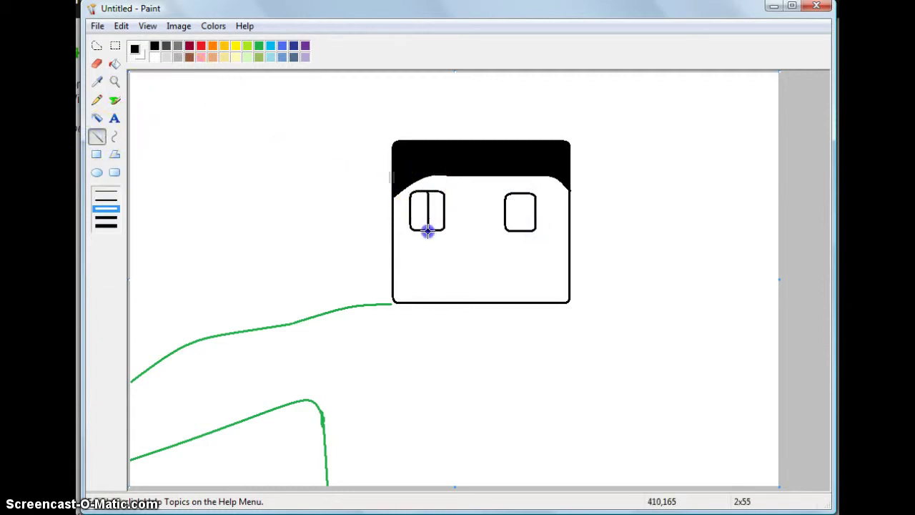
pyautogui.moveTo(521, 194); pyautogui.dragTo(521, 230)
pyautogui.moveTo(521, 201); pyautogui.dragTo(520, 191)
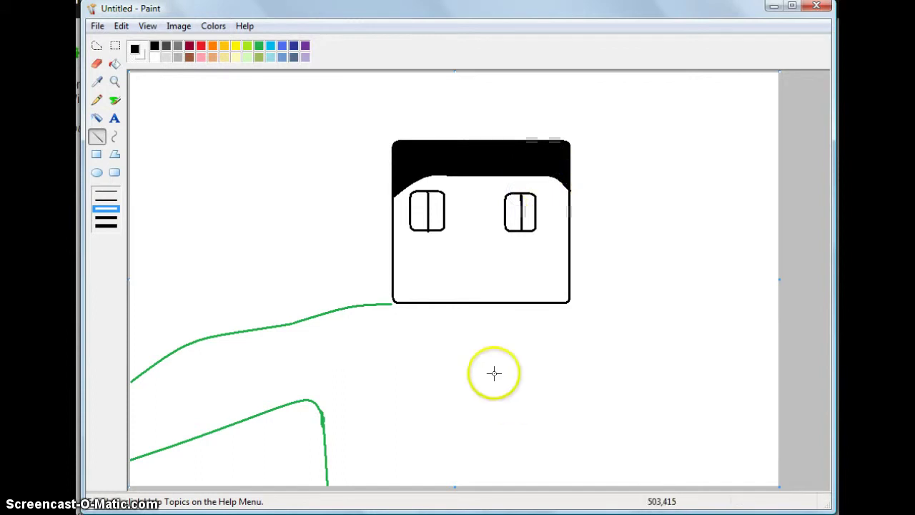
# Fill the outer half of each eye with dark blue and the face with tan.
pyautogui.click(116, 65)
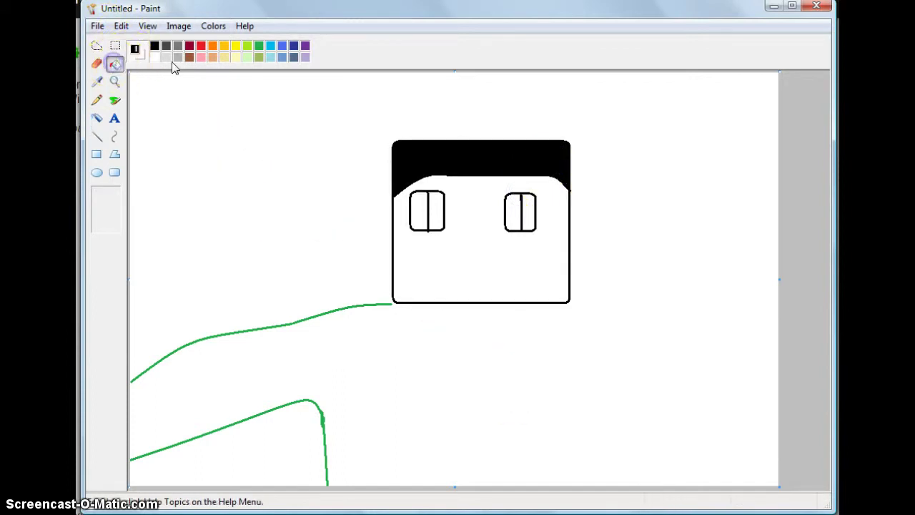
pyautogui.click(293, 46)
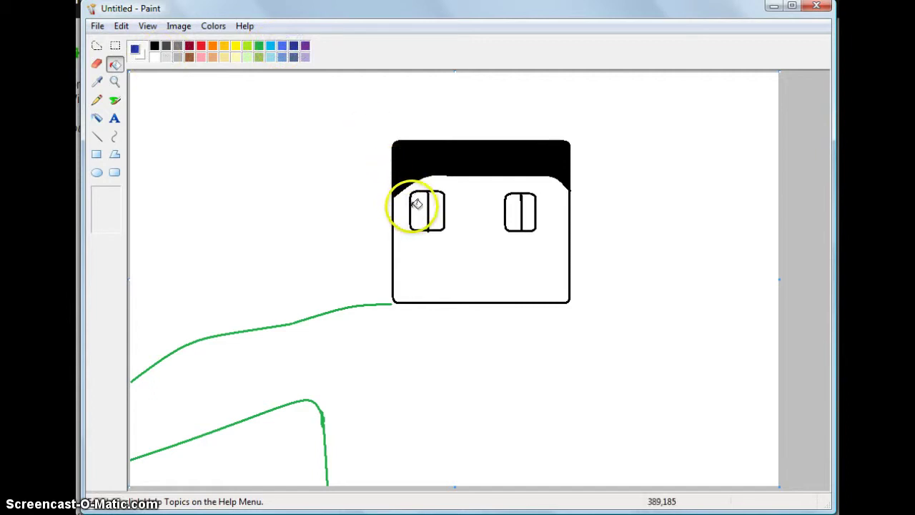
pyautogui.click(417, 206)
pyautogui.click(526, 208)
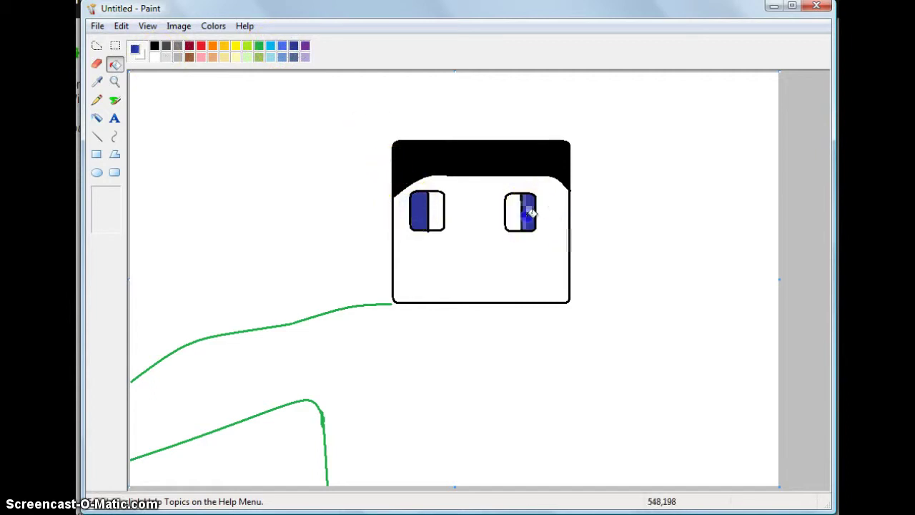
pyautogui.click(211, 57)
pyautogui.click(453, 250)
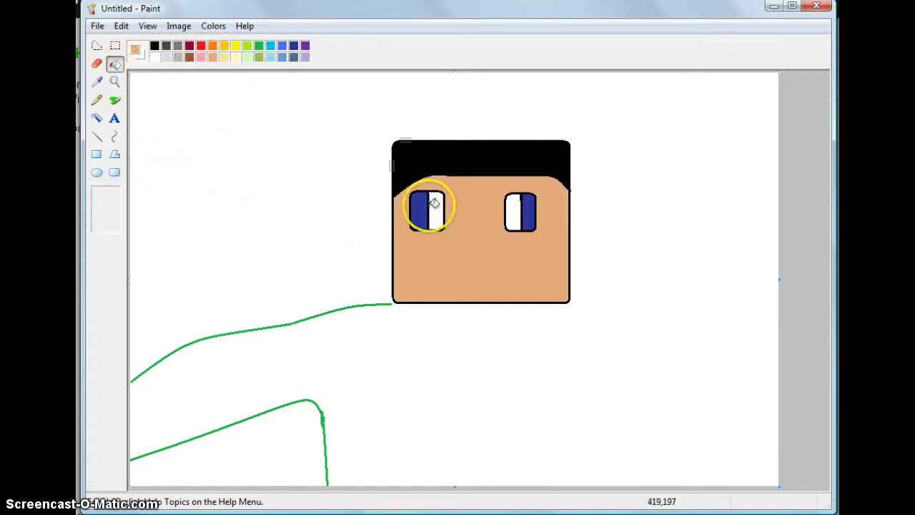
# Erase the green curves and lines on the left part of the canvas.
pyautogui.click(97, 66)
pyautogui.click(267, 329)
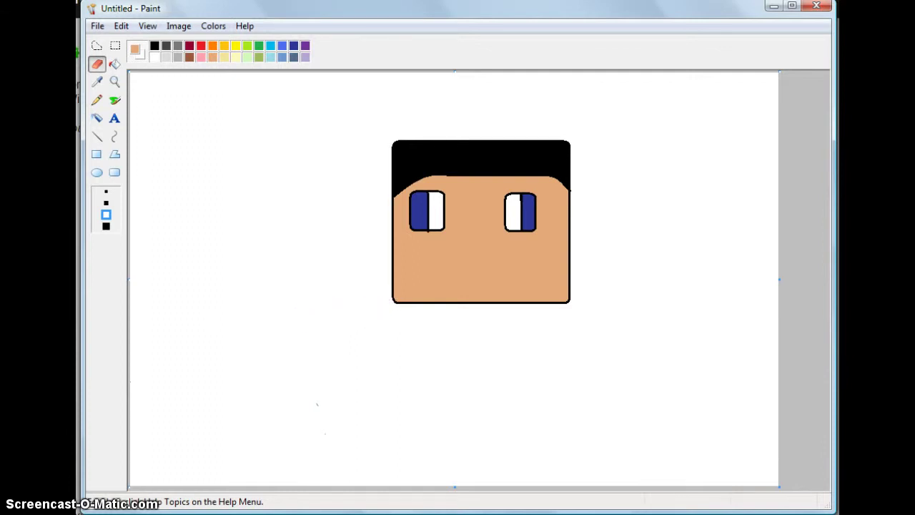
pyautogui.moveTo(395, 184); pyautogui.dragTo(392, 164)
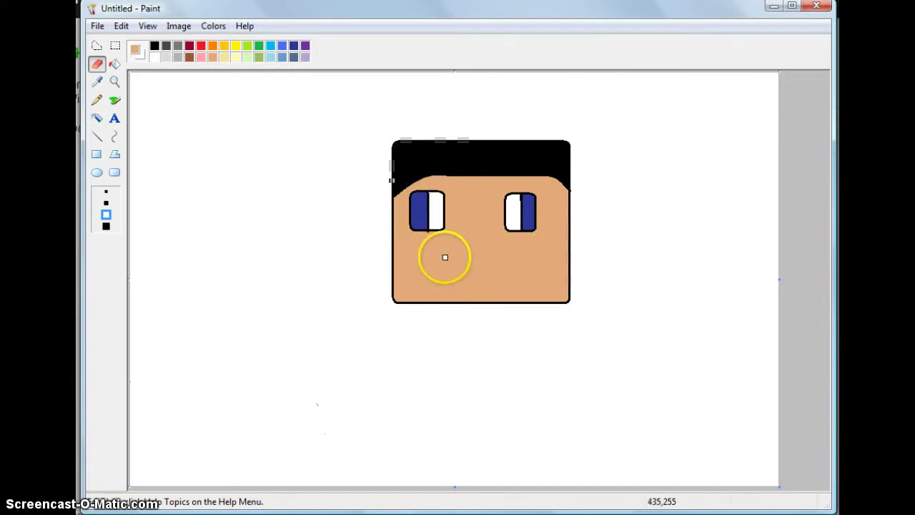
# Try to draw a smiling mouth below the eyes with a black curve.
pyautogui.click(154, 46)
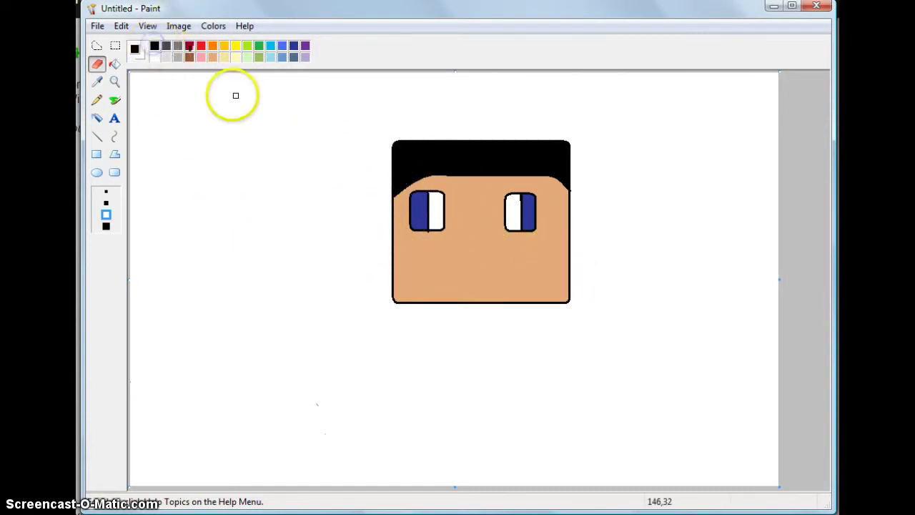
pyautogui.click(114, 137)
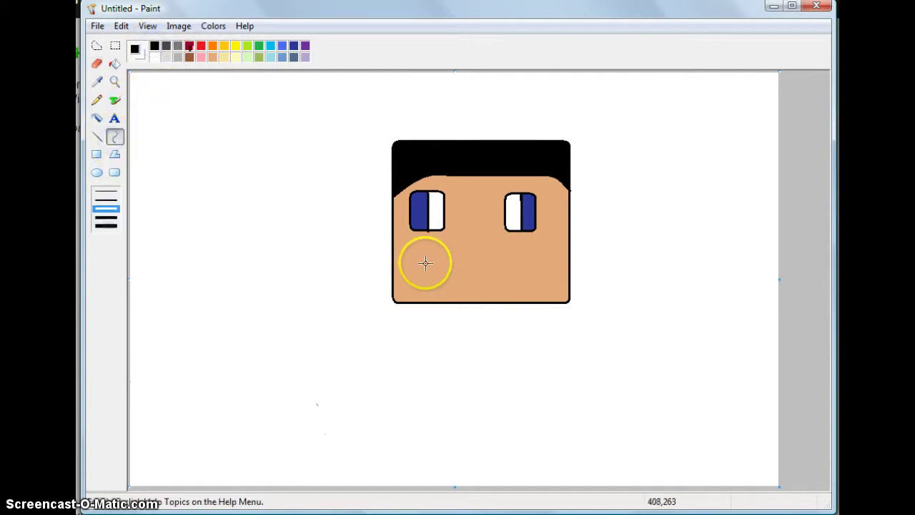
pyautogui.moveTo(426, 263); pyautogui.dragTo(542, 262)
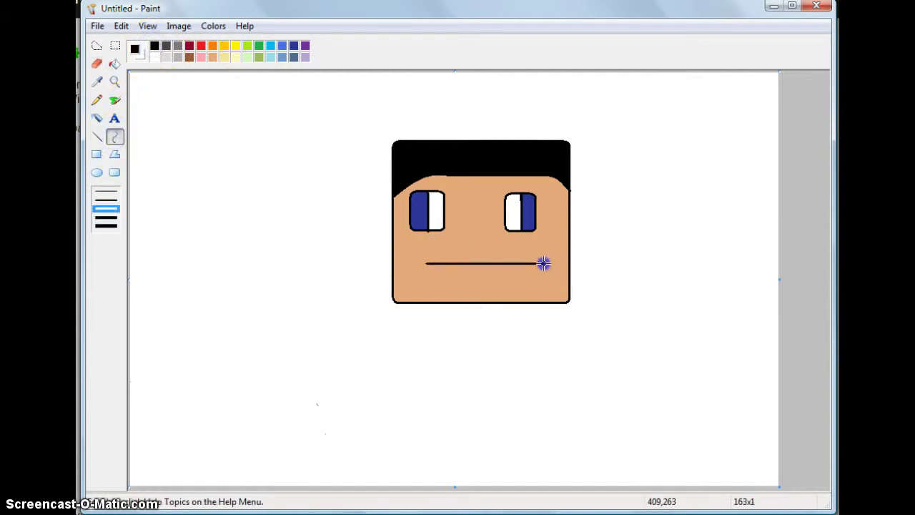
pyautogui.moveTo(480, 263); pyautogui.dragTo(486, 292)
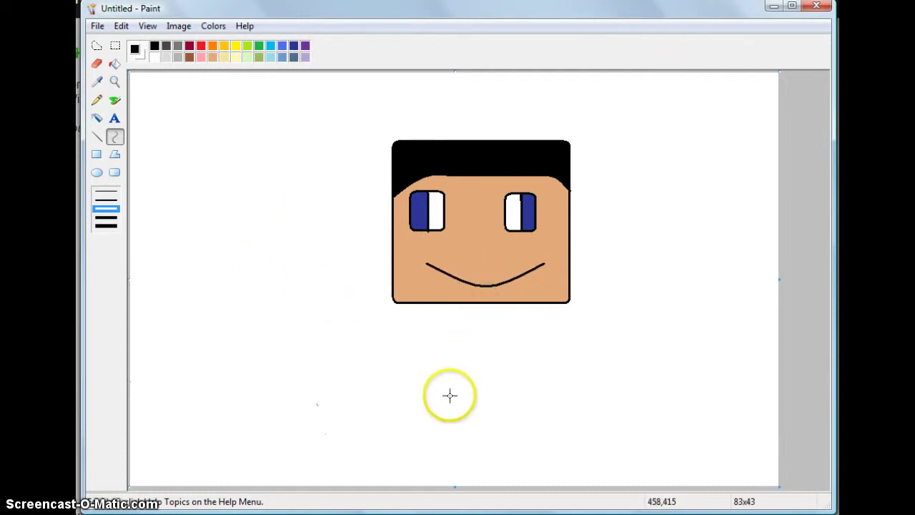
pyautogui.click(485, 377)
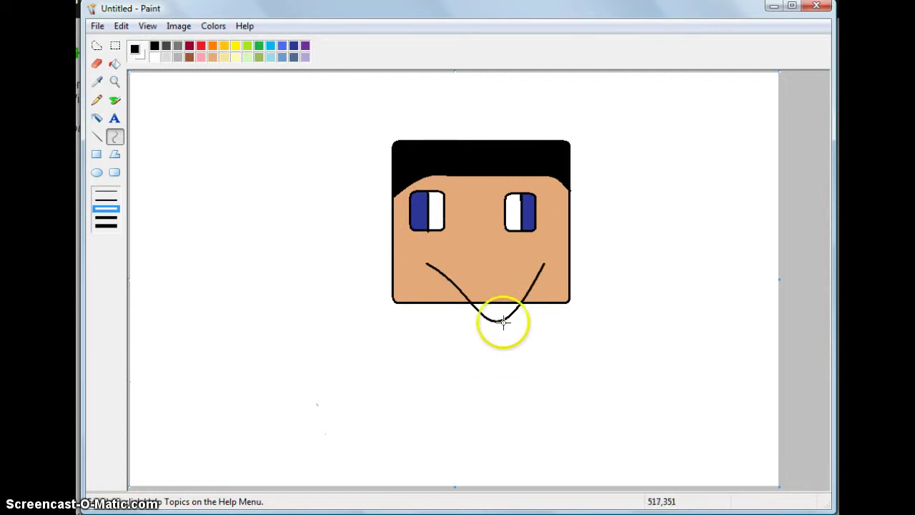
pyautogui.moveTo(498, 321); pyautogui.dragTo(497, 317)
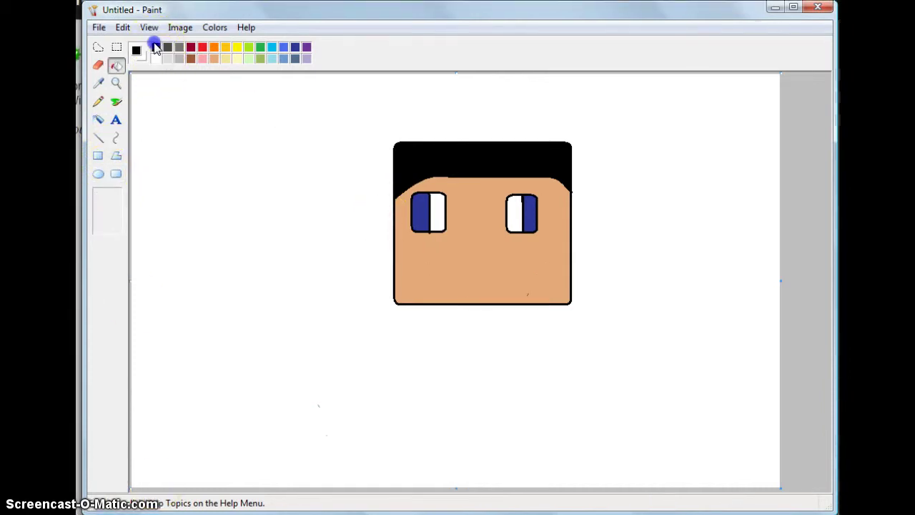
# Draw a wide black smile below the eyes with the Curve tool, bending its middle downward.
pyautogui.click(116, 139)
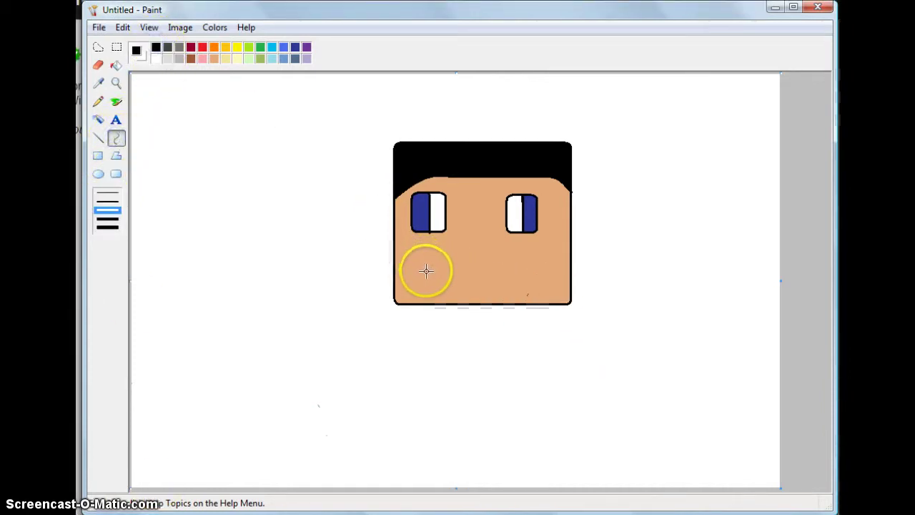
pyautogui.moveTo(427, 271); pyautogui.dragTo(540, 272)
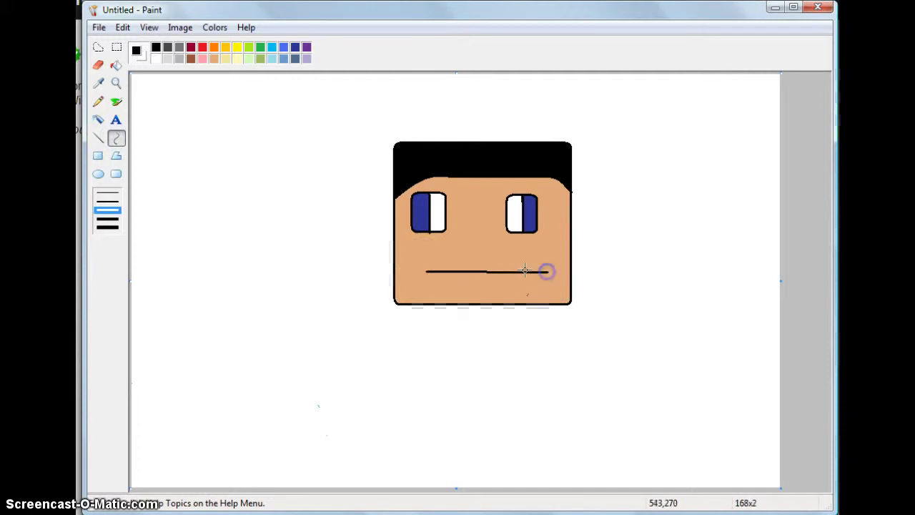
pyautogui.moveTo(490, 272); pyautogui.dragTo(487, 297)
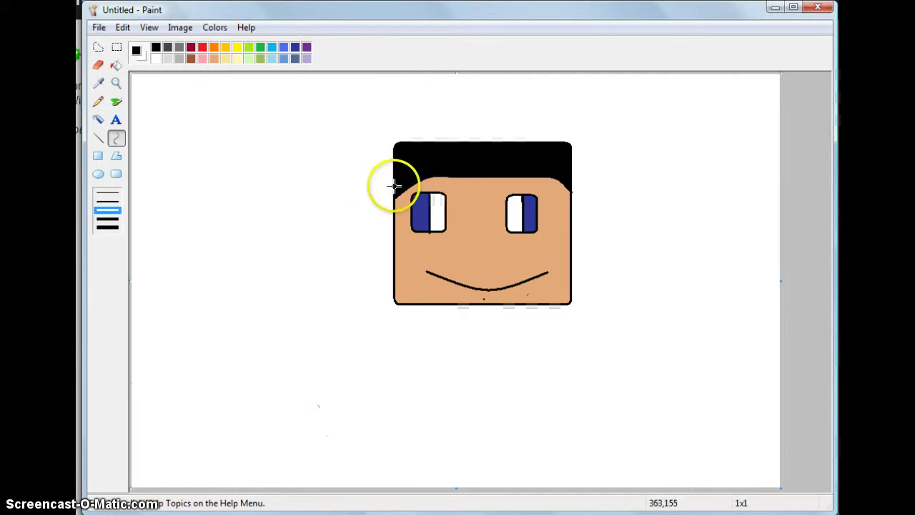
pyautogui.moveTo(485, 299); pyautogui.dragTo(420, 236)
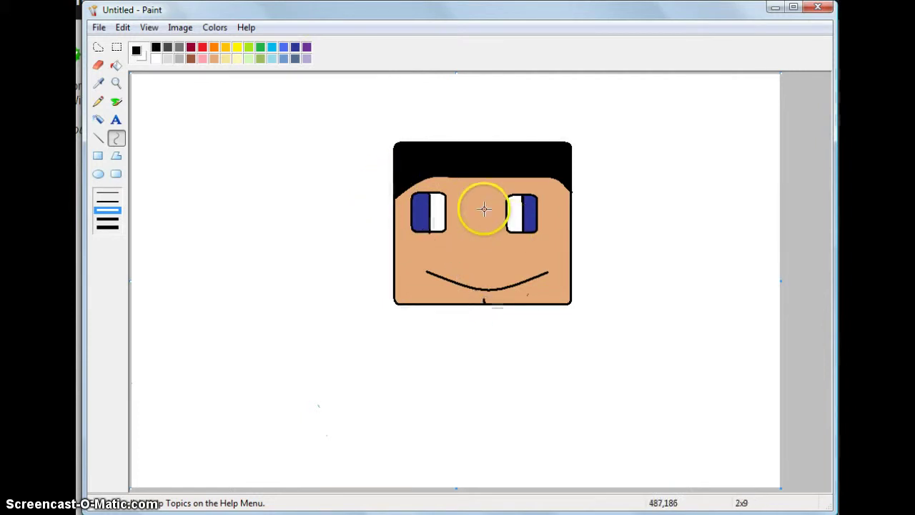
# Erase the stray black mark between the smile and the head's lower outline.
pyautogui.click(98, 174)
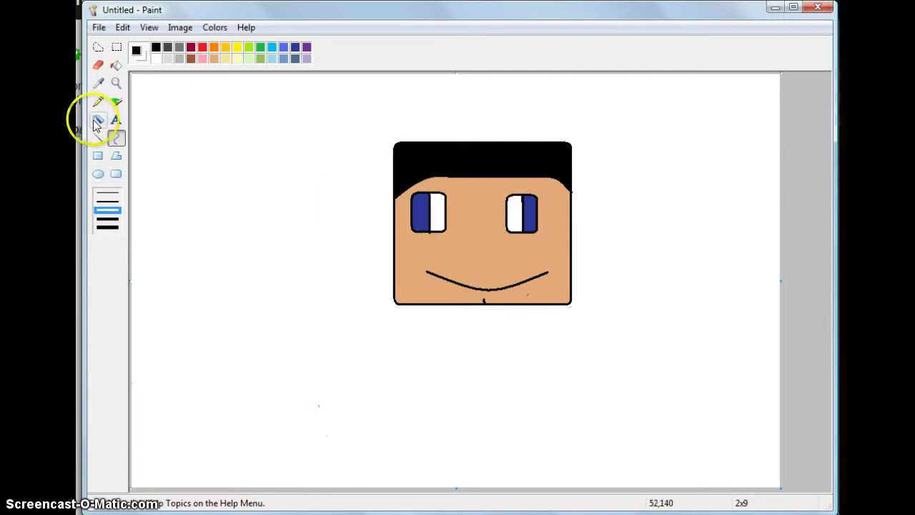
pyautogui.click(98, 65)
pyautogui.moveTo(449, 285); pyautogui.dragTo(486, 302)
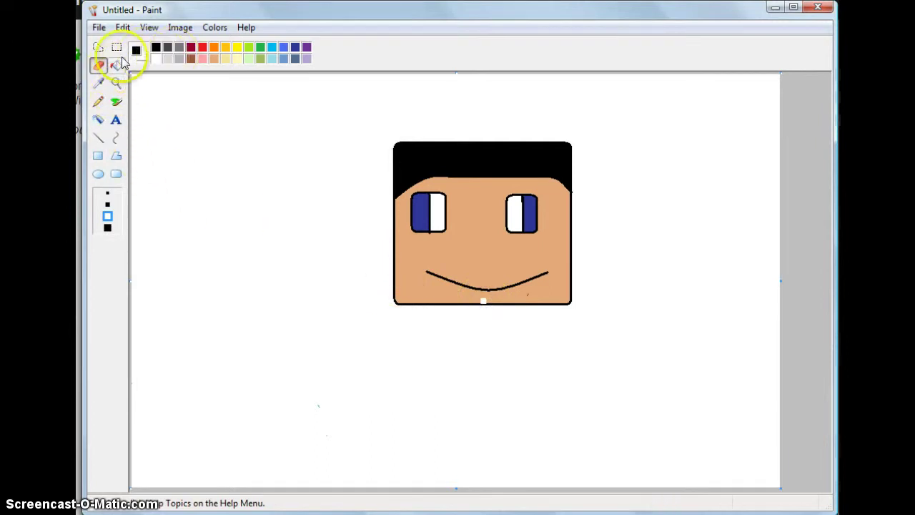
# Patch the head's lower outline beside the erased spot with short black lines.
pyautogui.click(98, 138)
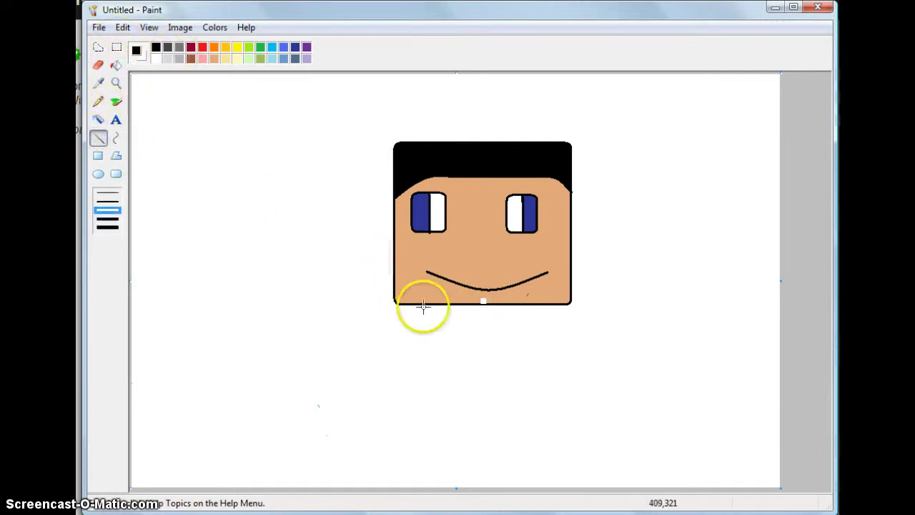
pyautogui.moveTo(474, 306); pyautogui.dragTo(483, 301)
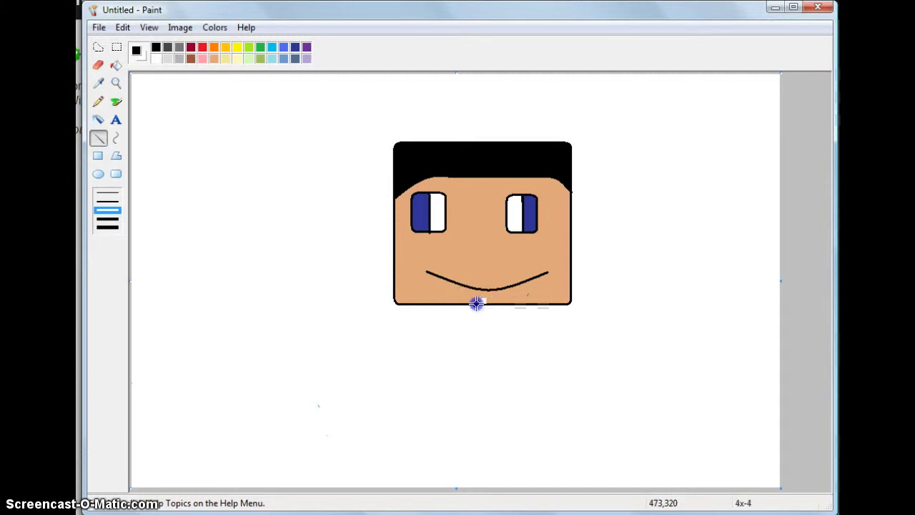
pyautogui.moveTo(477, 303); pyautogui.dragTo(477, 302)
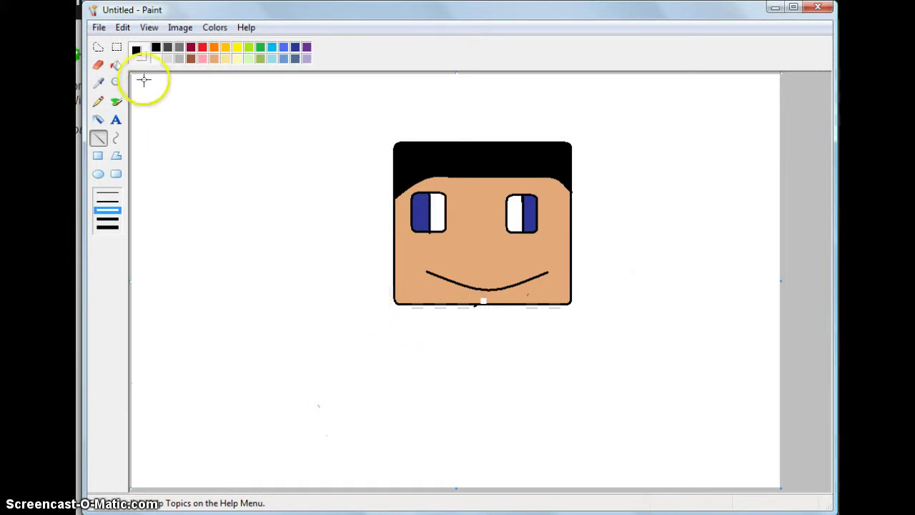
# Flood-fill the head outline, the hair and the surrounding canvas with tan around the white spot below the mouth.
pyautogui.click(116, 65)
pyautogui.click(214, 58)
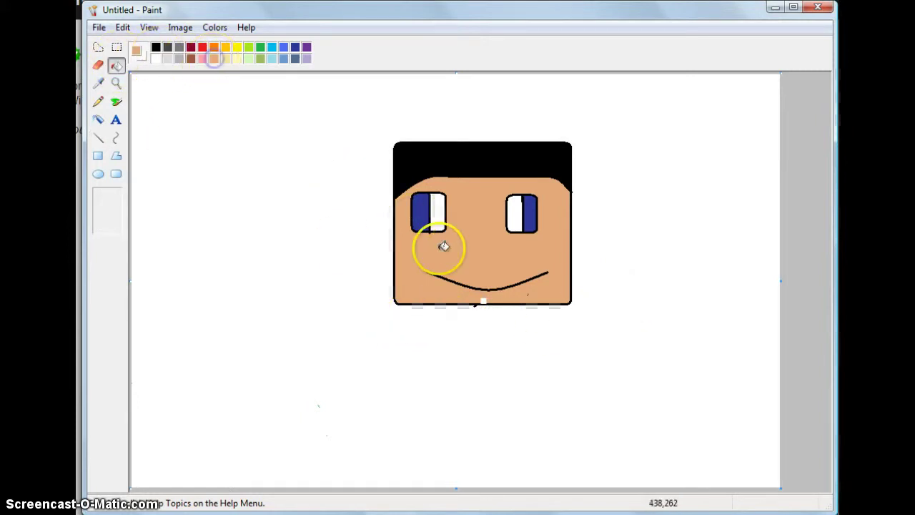
pyautogui.click(483, 301)
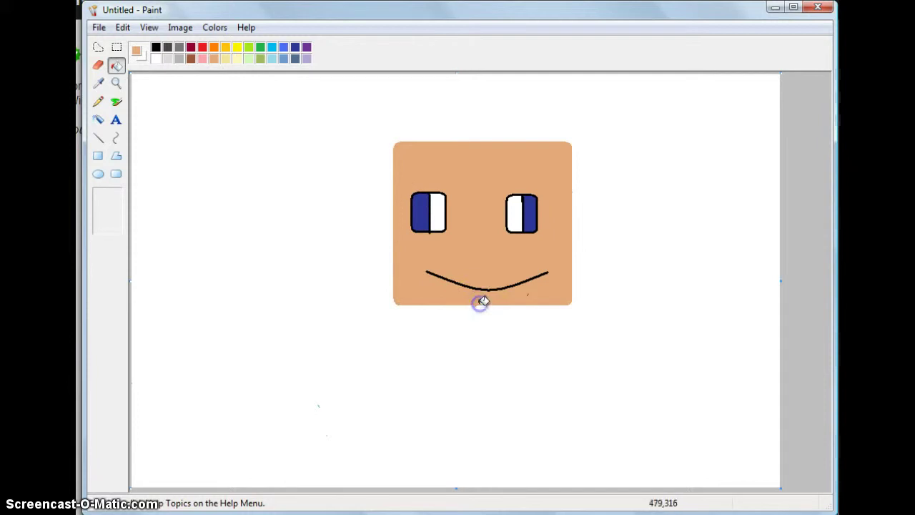
pyautogui.click(482, 300)
pyautogui.click(484, 302)
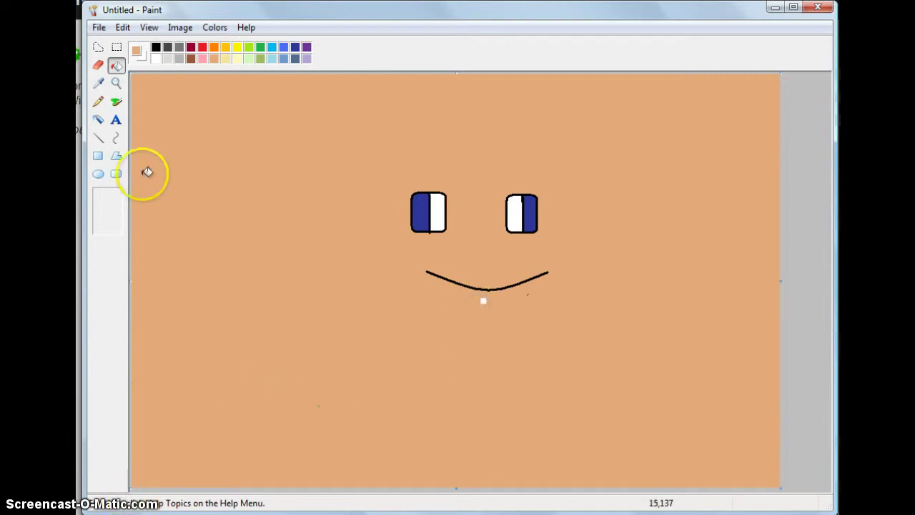
# Draw a large black rounded rectangle around the eyes and mouth as the new head outline.
pyautogui.click(101, 142)
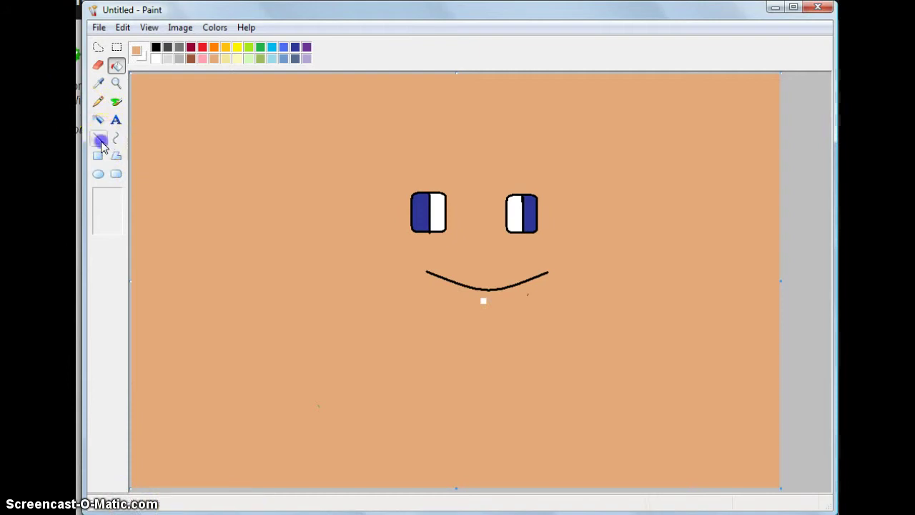
pyautogui.click(116, 174)
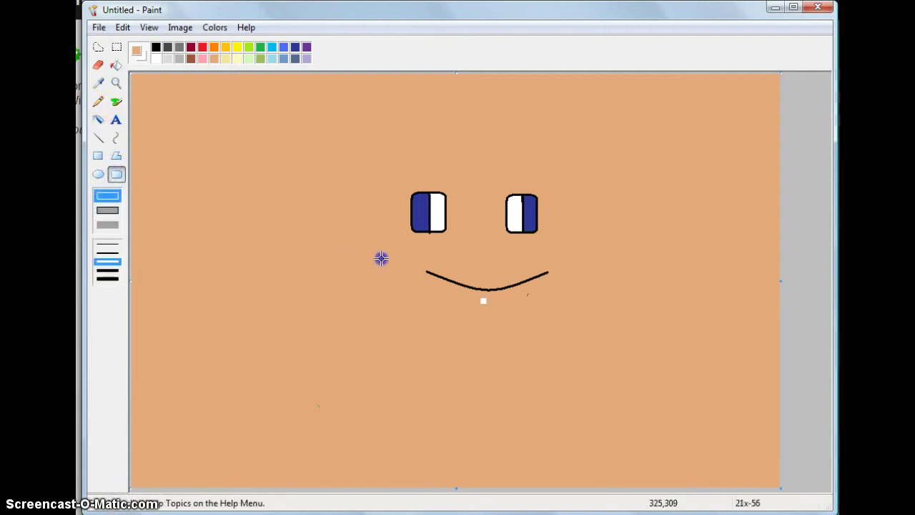
pyautogui.click(156, 47)
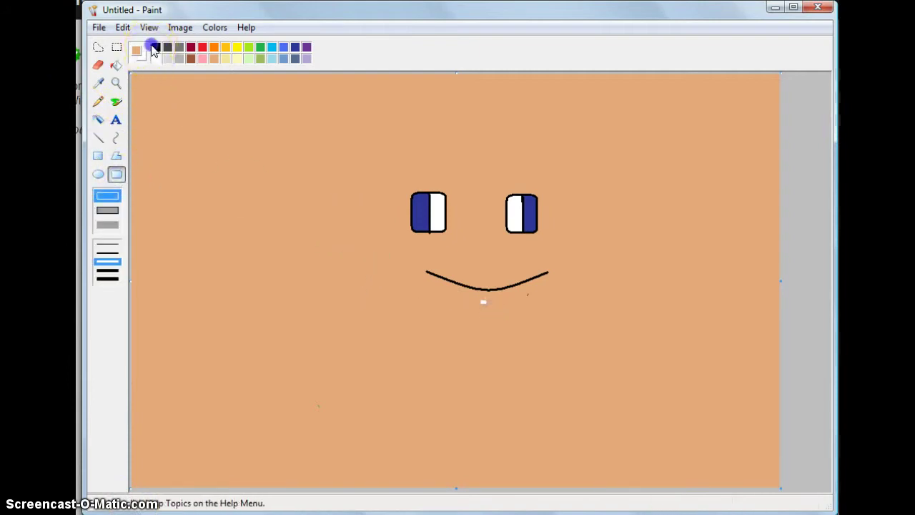
pyautogui.click(327, 293)
pyautogui.moveTo(352, 312); pyautogui.dragTo(595, 118)
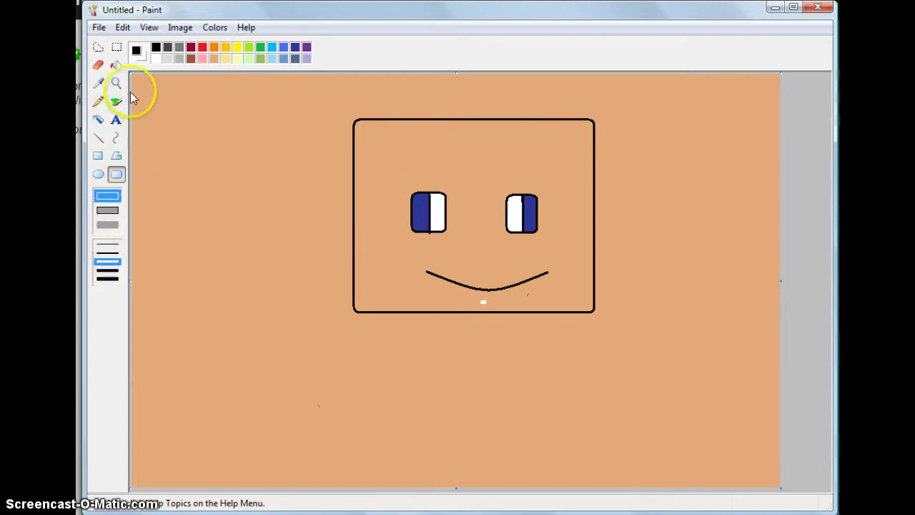
# Draw the hairline's curved left section from the head outline and its straight section across the forehead.
pyautogui.click(116, 138)
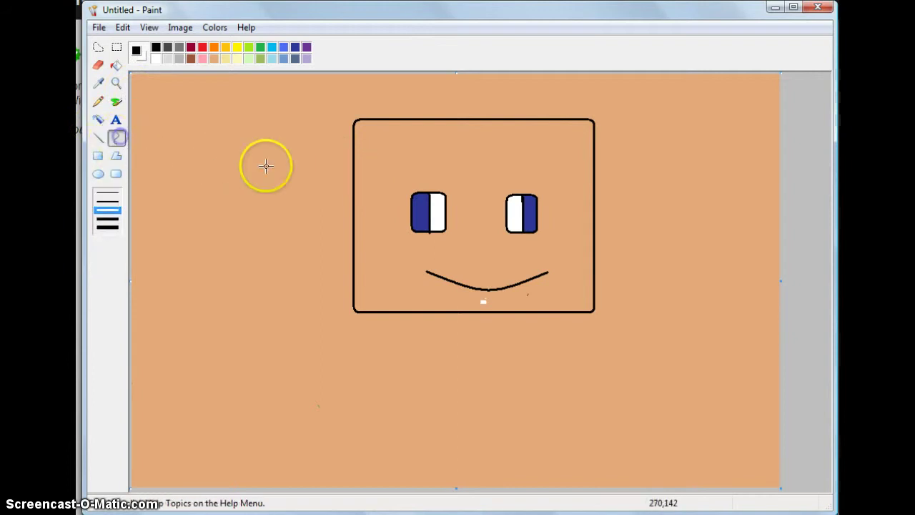
pyautogui.moveTo(397, 174); pyautogui.dragTo(418, 154)
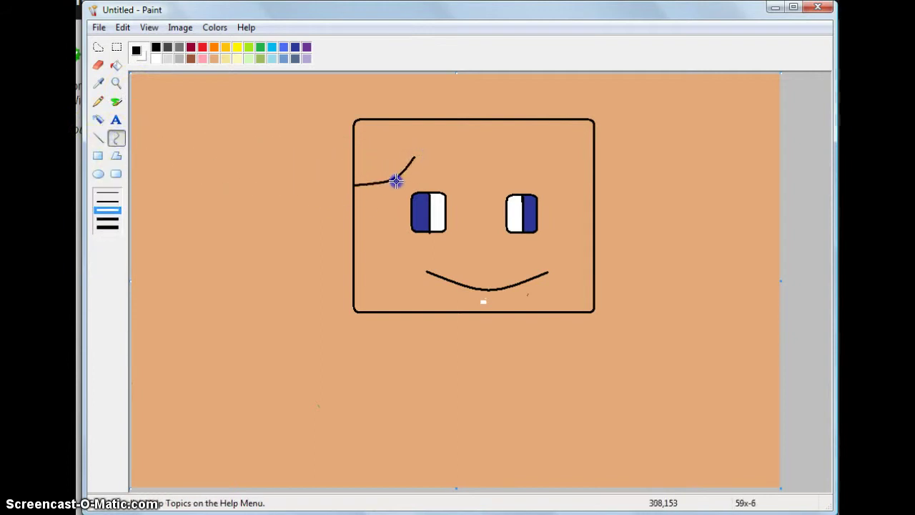
pyautogui.moveTo(395, 181); pyautogui.dragTo(412, 157)
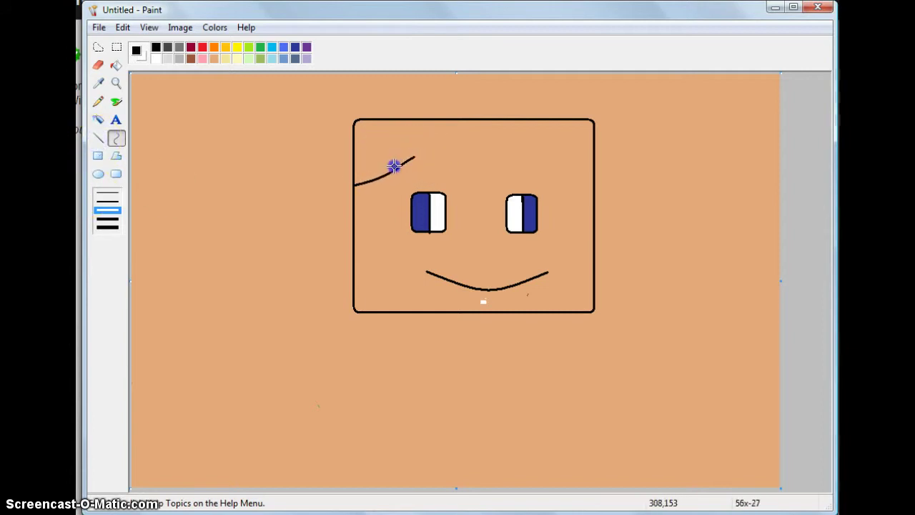
pyautogui.moveTo(414, 155); pyautogui.dragTo(428, 158)
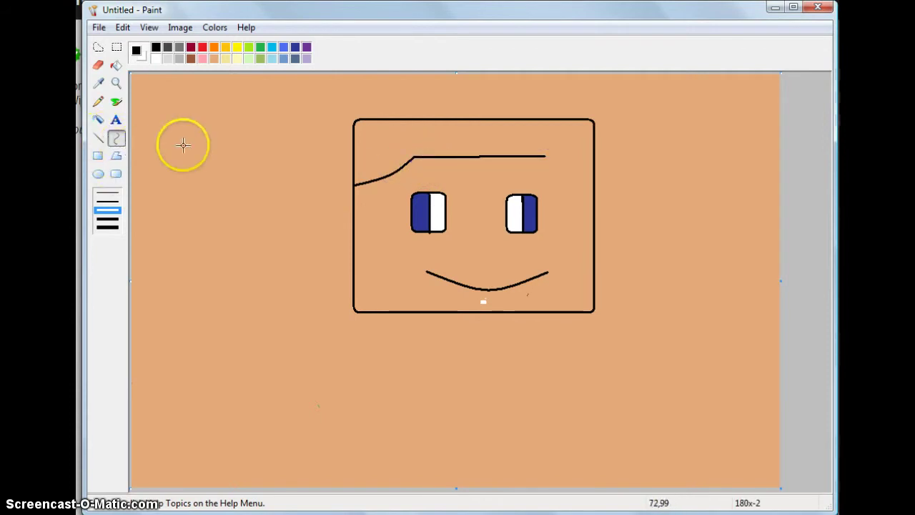
# Extend the forehead line slightly and curve the hairline down to the right side of the head outline.
pyautogui.click(98, 138)
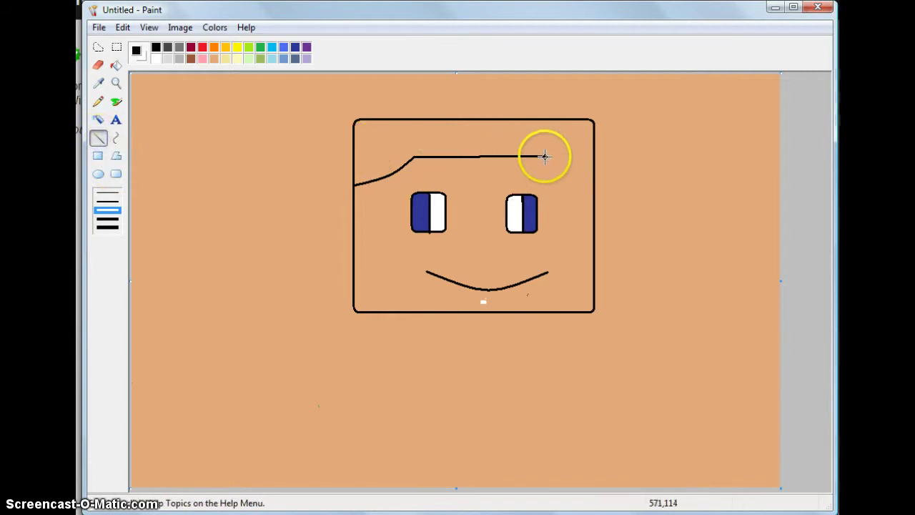
pyautogui.moveTo(539, 156); pyautogui.dragTo(546, 156)
pyautogui.click(116, 138)
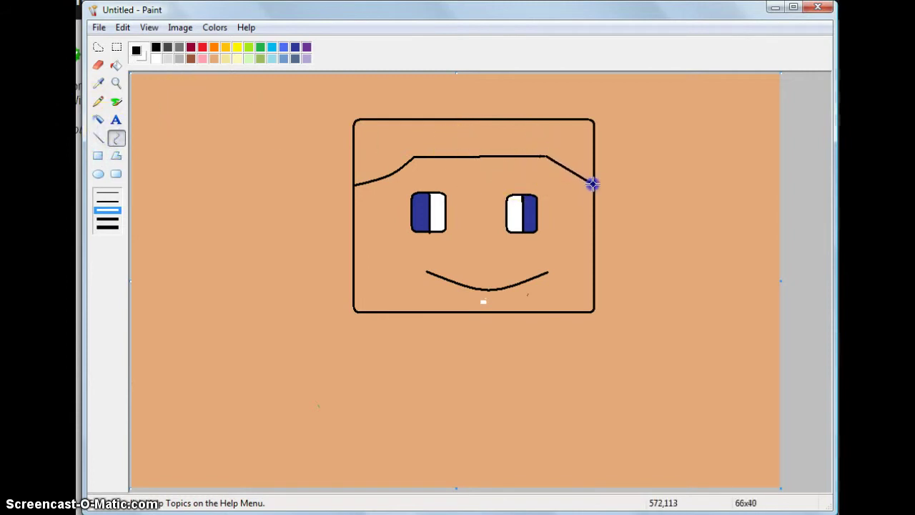
pyautogui.moveTo(566, 174); pyautogui.dragTo(559, 179)
# Fill the area above the hairline with black and cover the white spot below the mouth with tan.
pyautogui.click(115, 65)
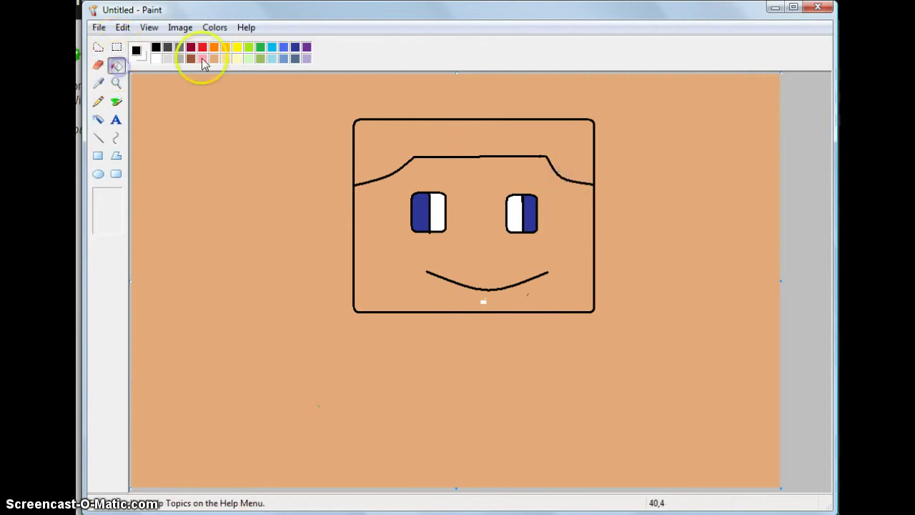
pyautogui.click(456, 143)
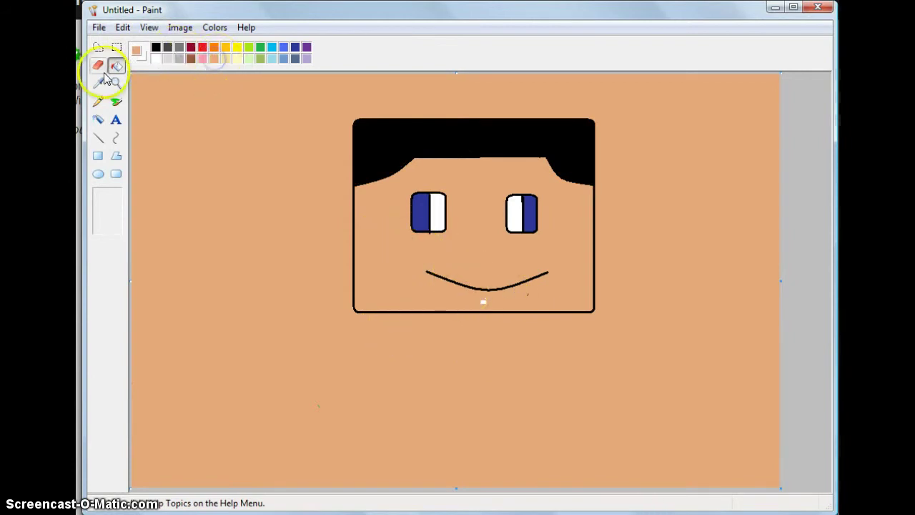
pyautogui.click(98, 102)
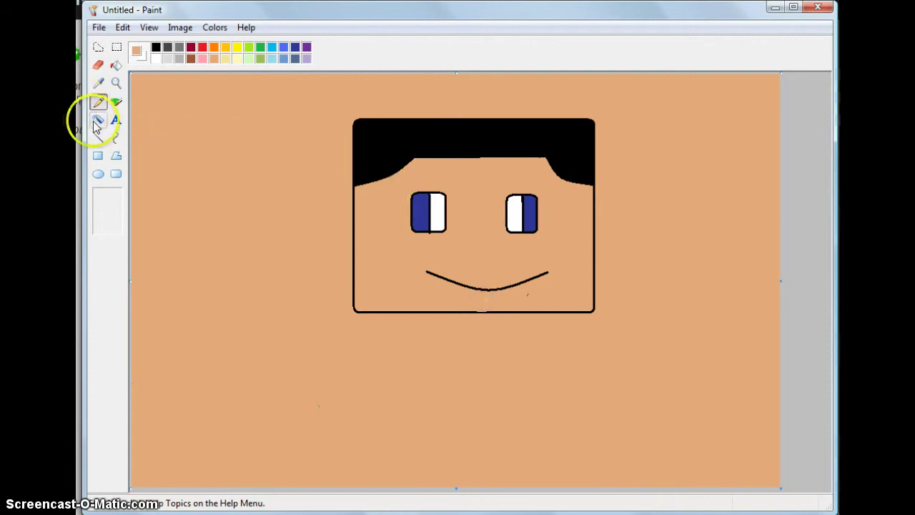
# Try to draw a tan curve outward from the left edge of the hair.
pyautogui.click(116, 138)
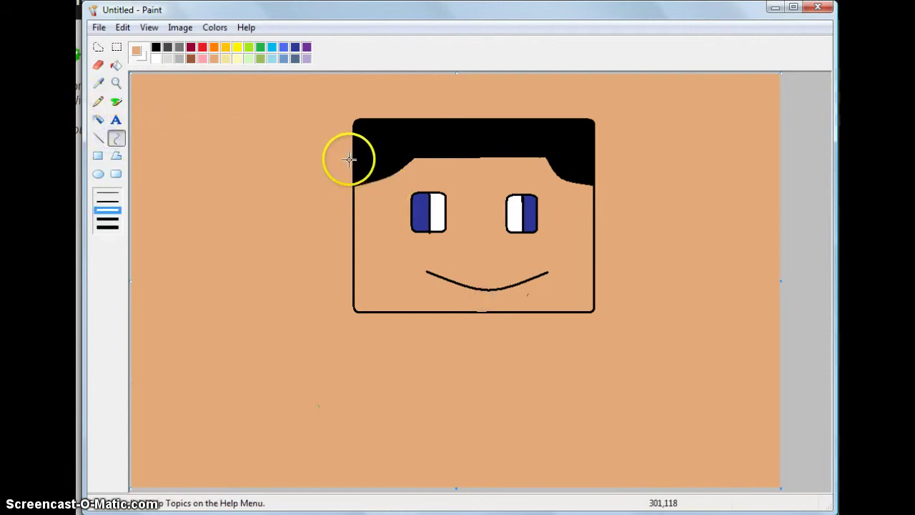
pyautogui.moveTo(353, 158); pyautogui.dragTo(320, 138)
pyautogui.click(239, 108)
# Try a short black curve just left of the hair and erase it.
pyautogui.click(155, 47)
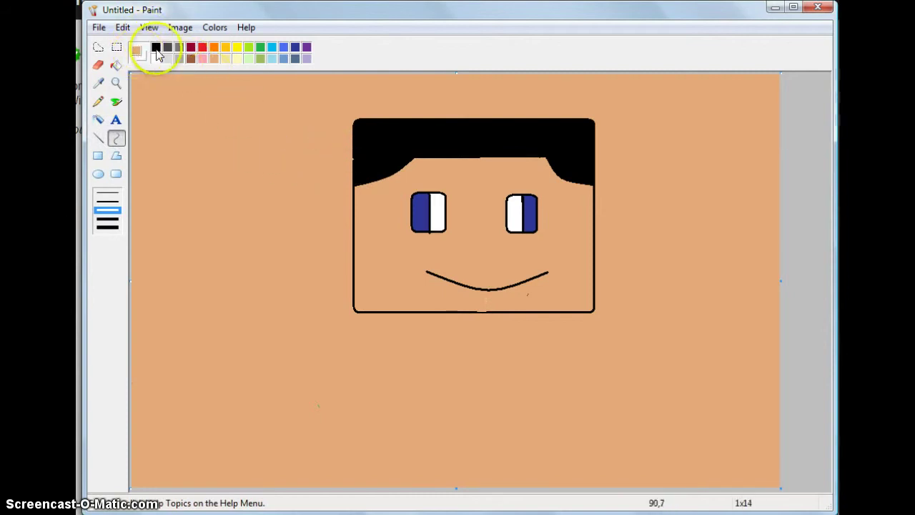
pyautogui.moveTo(379, 177); pyautogui.dragTo(327, 174)
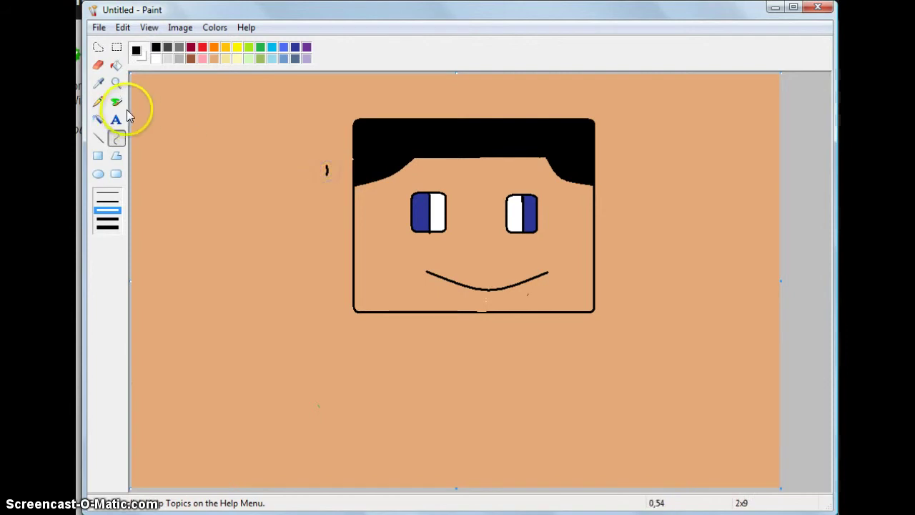
pyautogui.click(98, 65)
pyautogui.moveTo(328, 163); pyautogui.dragTo(327, 175)
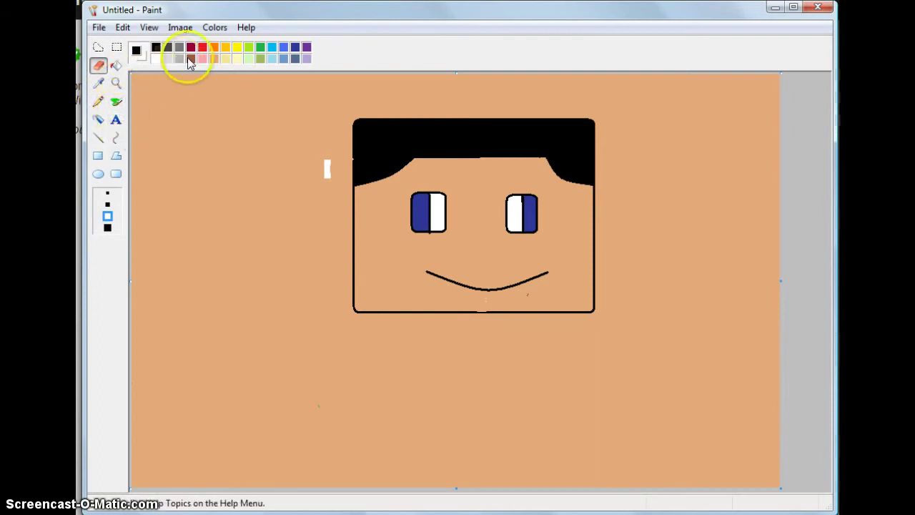
# Paint over the white spot left of the hair with tan using the Pencil.
pyautogui.click(214, 58)
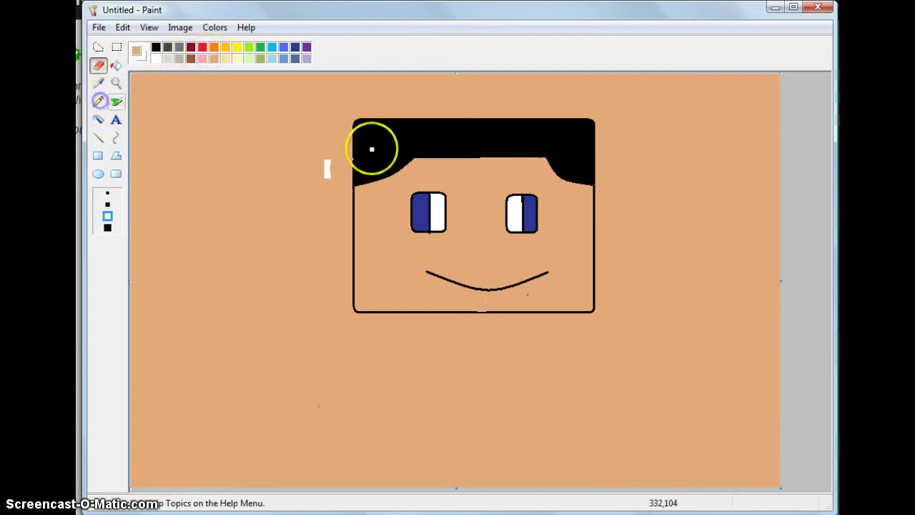
pyautogui.click(100, 103)
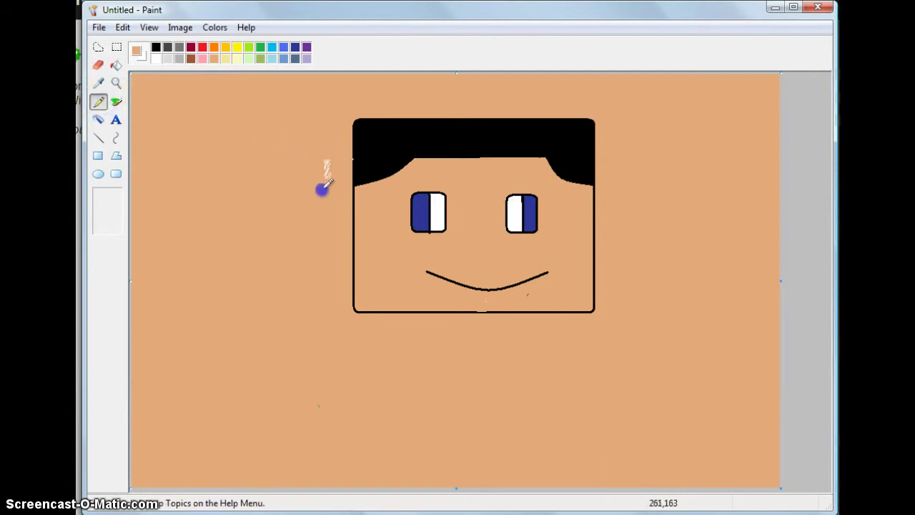
pyautogui.click(329, 169)
pyautogui.moveTo(316, 183)
pyautogui.mouseDown()
pyautogui.moveTo(328, 148)
pyautogui.moveTo(322, 192)
pyautogui.moveTo(321, 180)
pyautogui.moveTo(328, 184)
pyautogui.moveTo(337, 144)
pyautogui.moveTo(331, 167)
pyautogui.mouseUp()
# Draw a black curve bulging outward from the left side of the head, from the hair down to mouth level, as an ear.
pyautogui.click(115, 138)
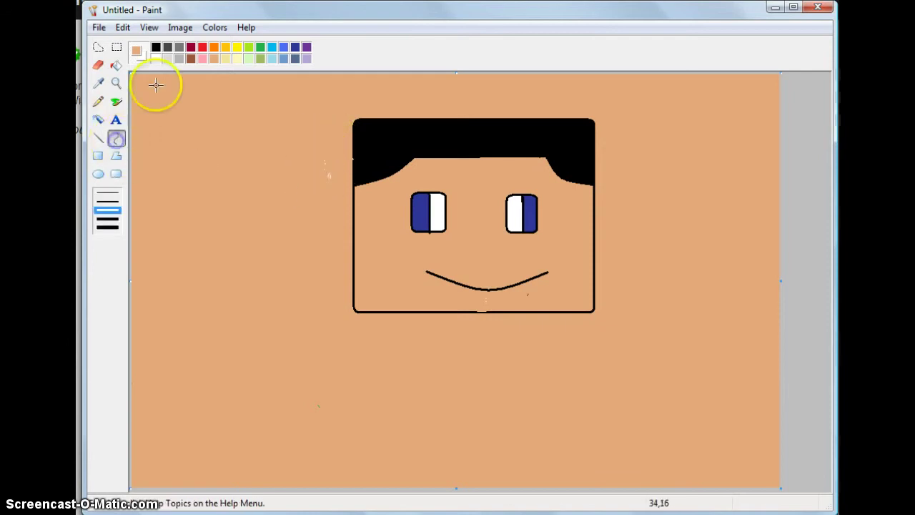
pyautogui.click(156, 48)
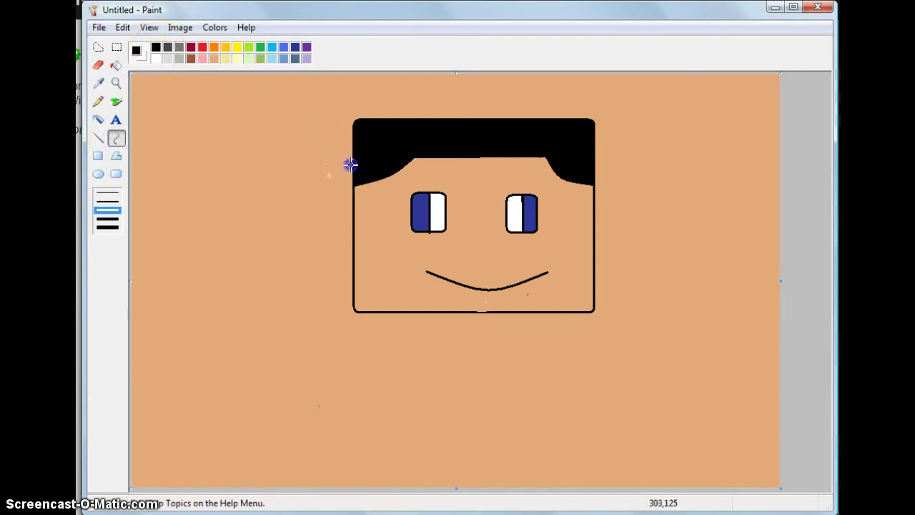
pyautogui.moveTo(333, 186); pyautogui.dragTo(321, 227)
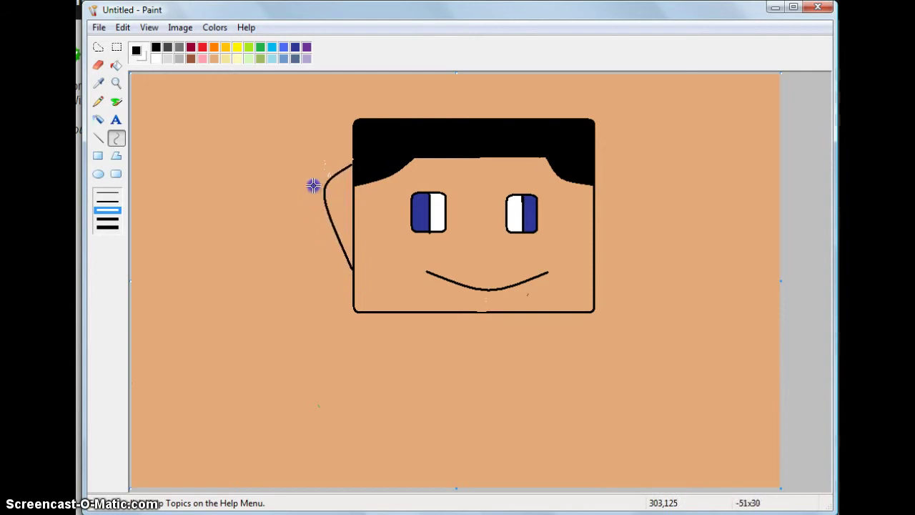
pyautogui.moveTo(314, 186); pyautogui.dragTo(309, 208)
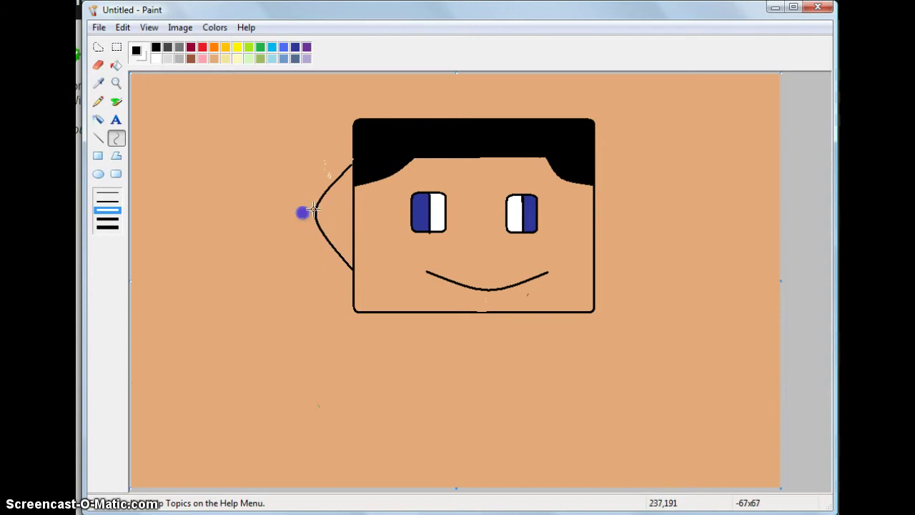
pyautogui.moveTo(312, 209); pyautogui.dragTo(314, 208)
# Draw a matching black ear curve about 150 px tall, bulging outward from the right side of the head.
pyautogui.click(595, 156)
pyautogui.moveTo(595, 155); pyautogui.dragTo(323, 236)
pyautogui.moveTo(598, 166); pyautogui.dragTo(595, 161)
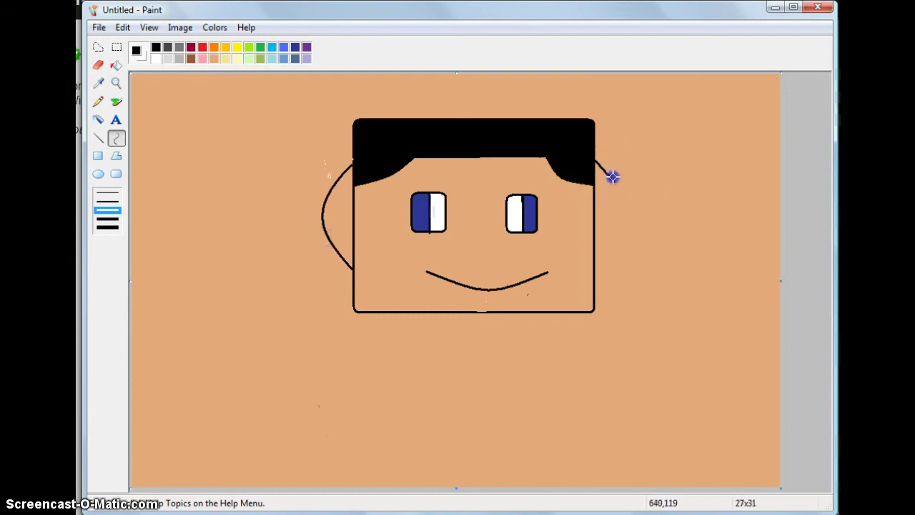
pyautogui.moveTo(631, 233); pyautogui.dragTo(599, 283)
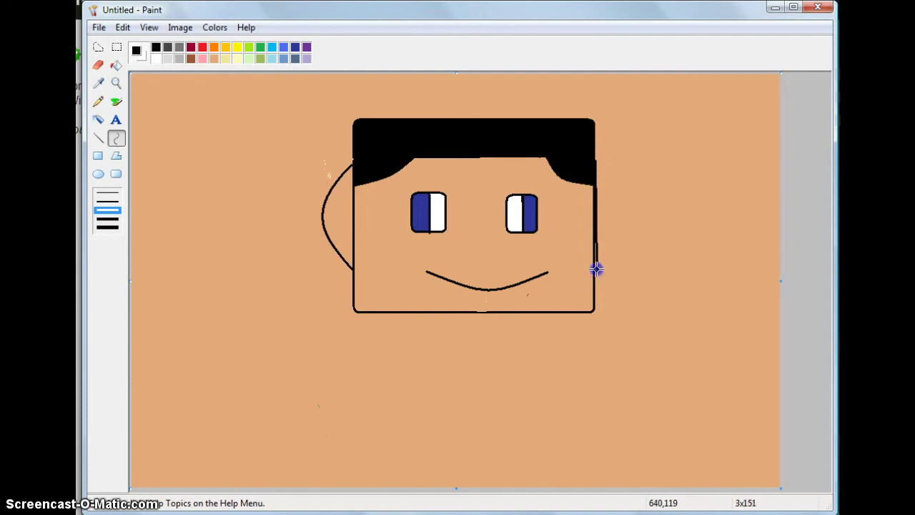
pyautogui.moveTo(597, 224); pyautogui.dragTo(638, 211)
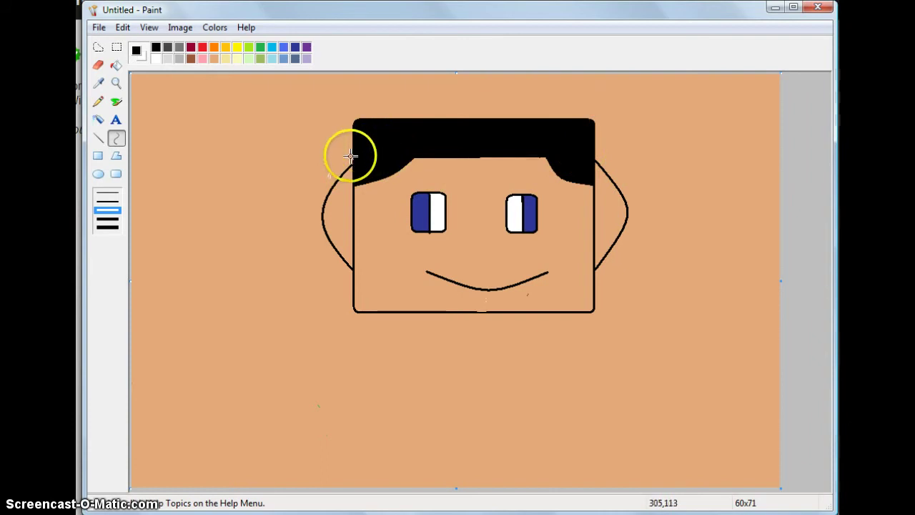
# Try a straight vertical black line from the top of the left ear up past the hair.
pyautogui.click(113, 226)
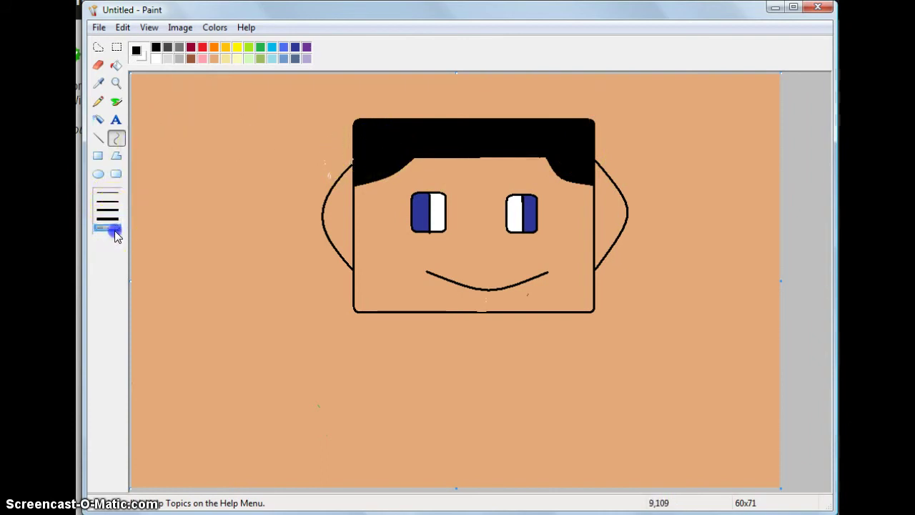
pyautogui.click(98, 138)
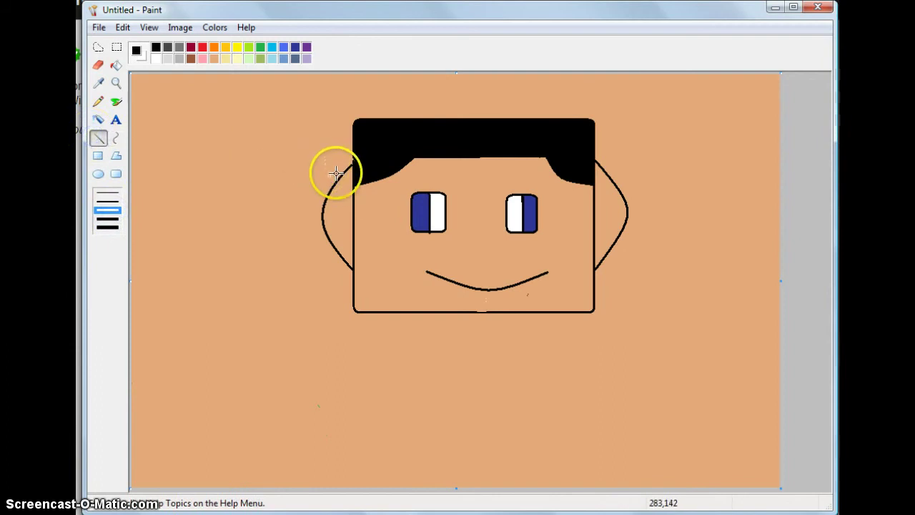
pyautogui.click(342, 167)
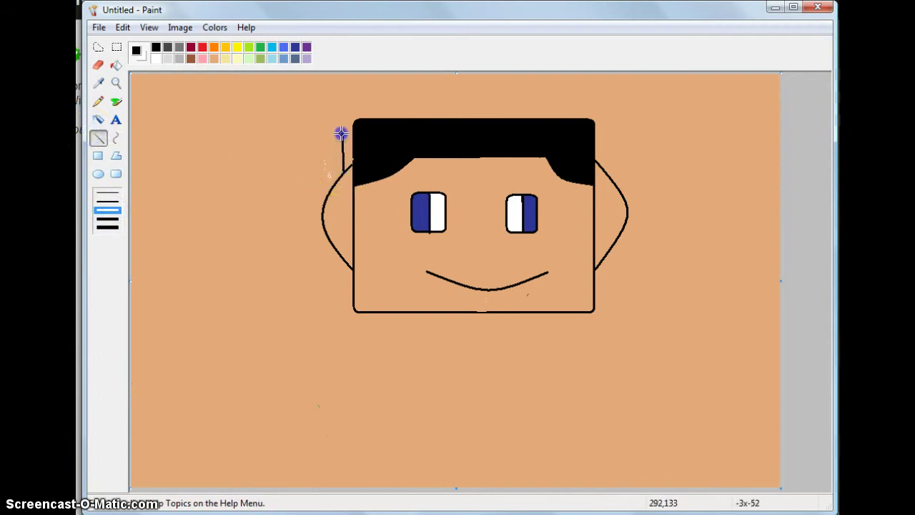
pyautogui.moveTo(342, 134); pyautogui.dragTo(339, 165)
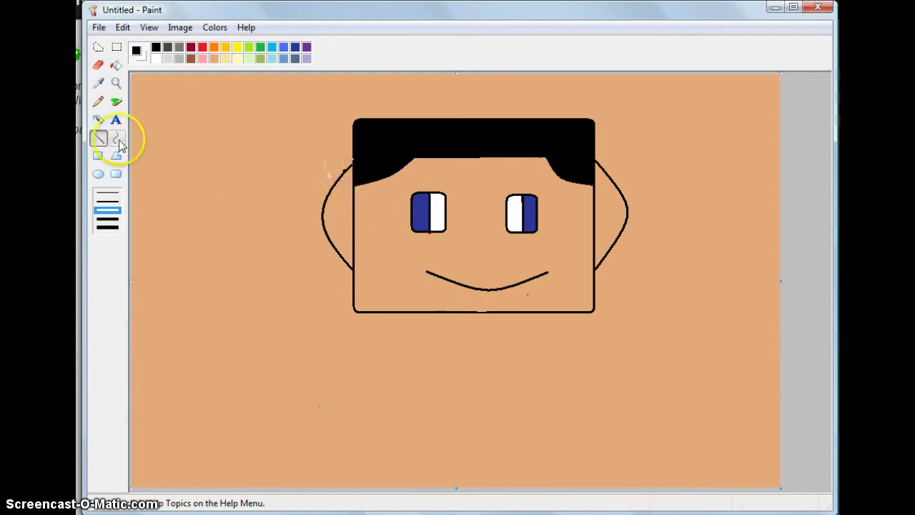
pyautogui.moveTo(338, 174); pyautogui.dragTo(340, 85)
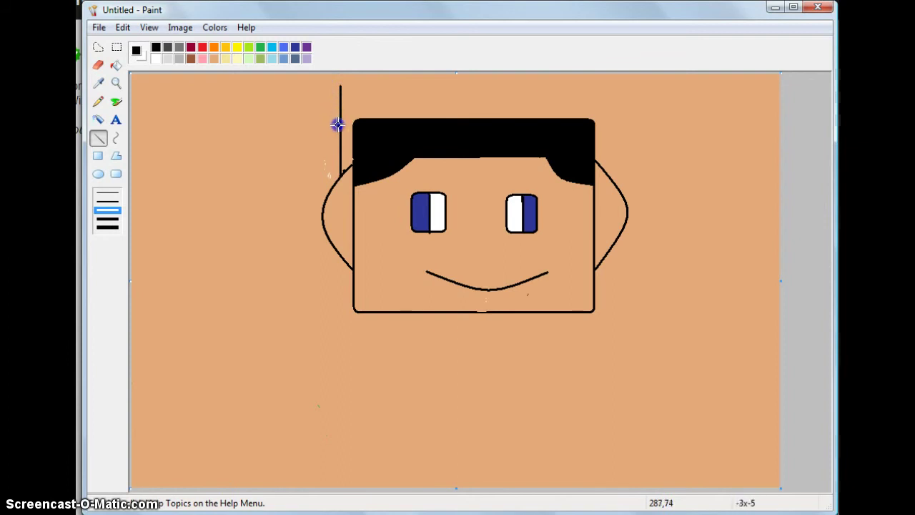
pyautogui.moveTo(339, 125); pyautogui.dragTo(331, 119)
pyautogui.click(100, 72)
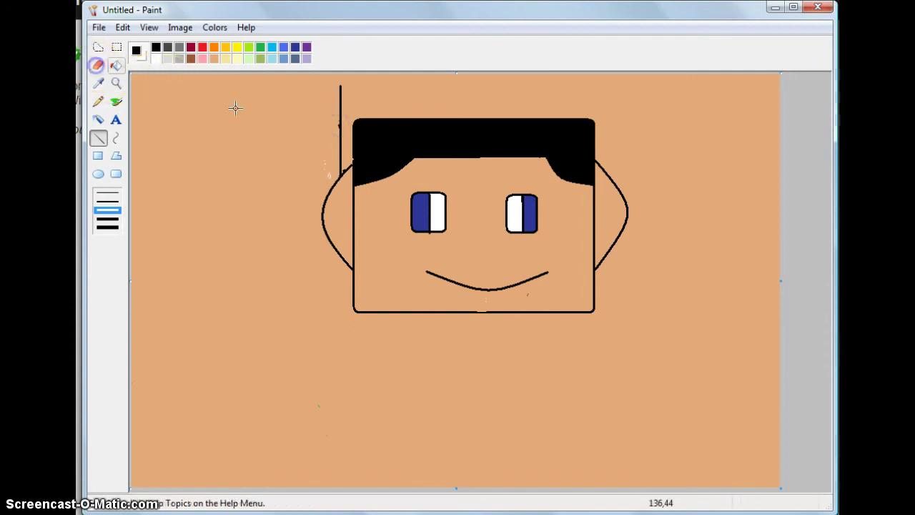
pyautogui.click(324, 95)
pyautogui.moveTo(339, 84); pyautogui.dragTo(340, 92)
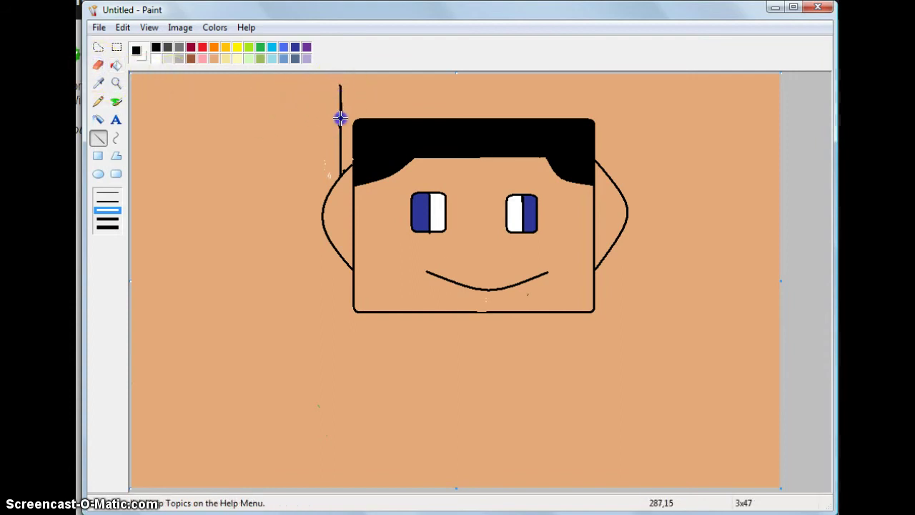
pyautogui.moveTo(340, 133); pyautogui.dragTo(340, 134)
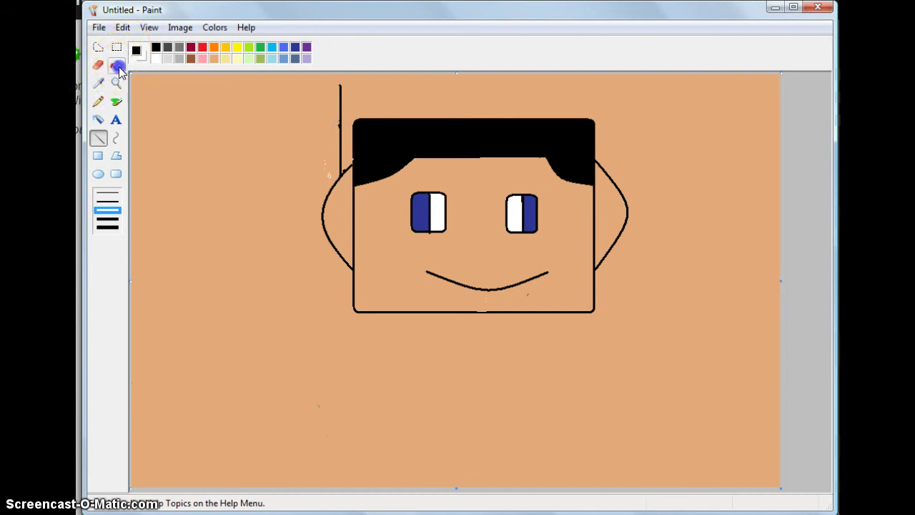
# Erase the vertical black line above the left ear.
pyautogui.click(116, 66)
pyautogui.click(100, 66)
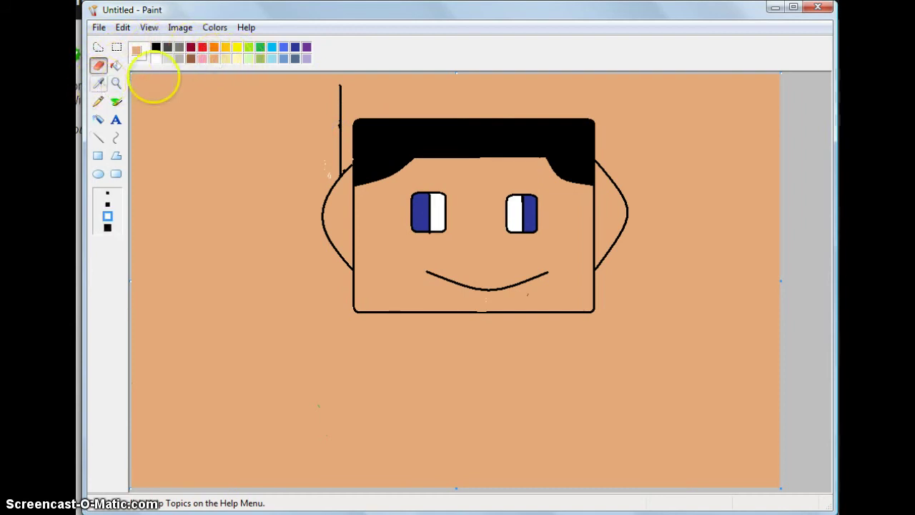
pyautogui.click(339, 83)
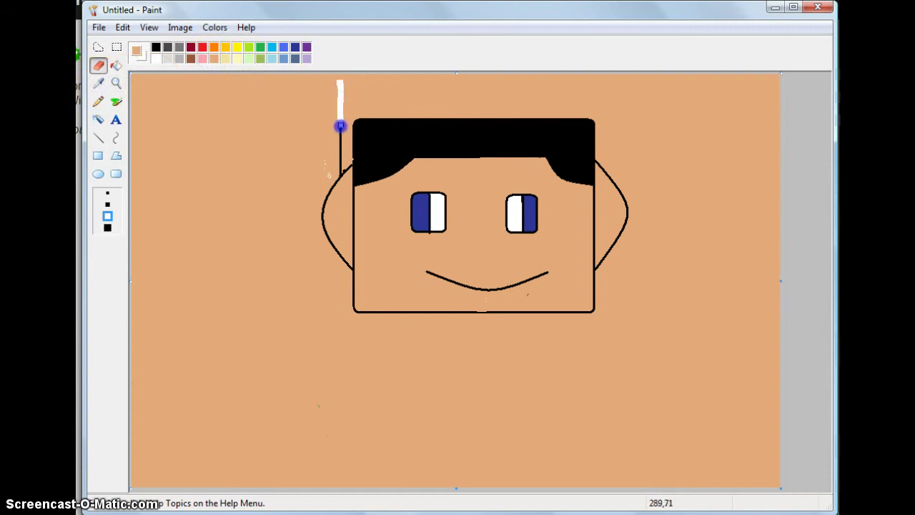
pyautogui.moveTo(341, 126); pyautogui.dragTo(339, 176)
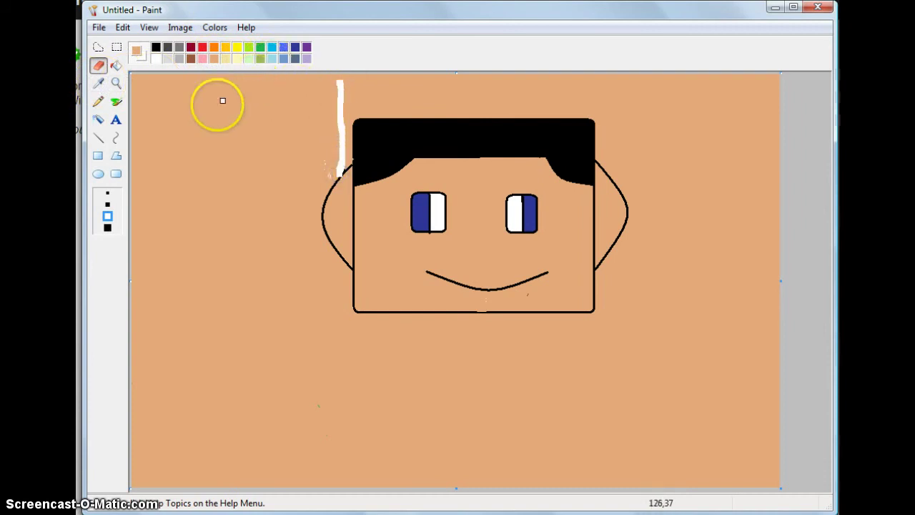
# Redraw the top edge of the left ear with a short black line joining it to the hair.
pyautogui.click(98, 138)
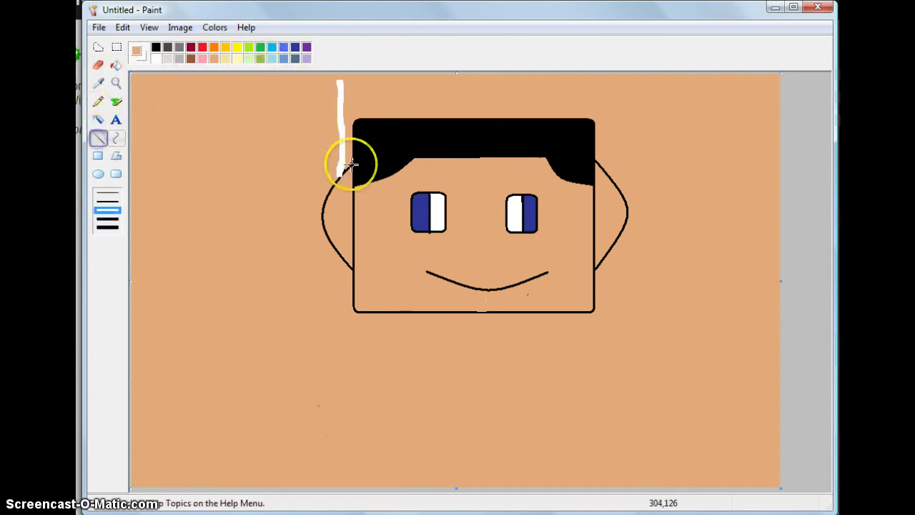
pyautogui.moveTo(344, 168); pyautogui.dragTo(337, 176)
pyautogui.click(156, 47)
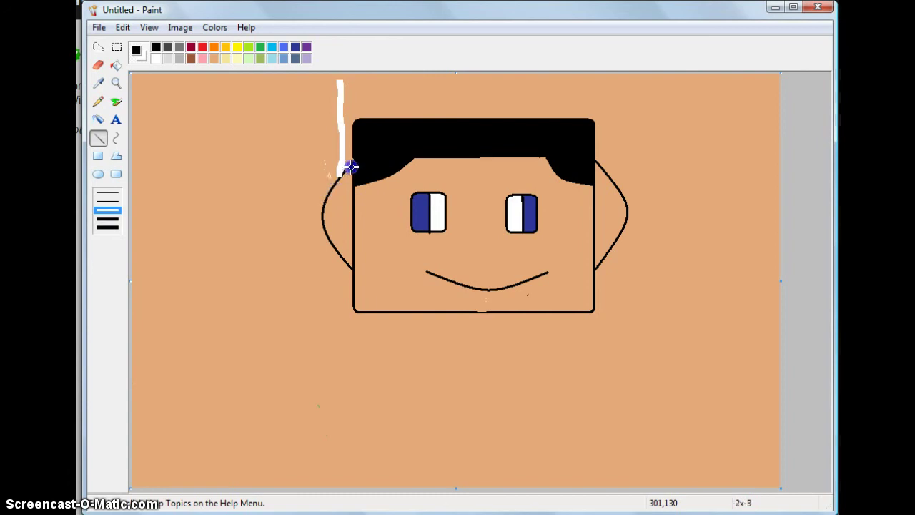
pyautogui.moveTo(406, 141); pyautogui.dragTo(343, 170)
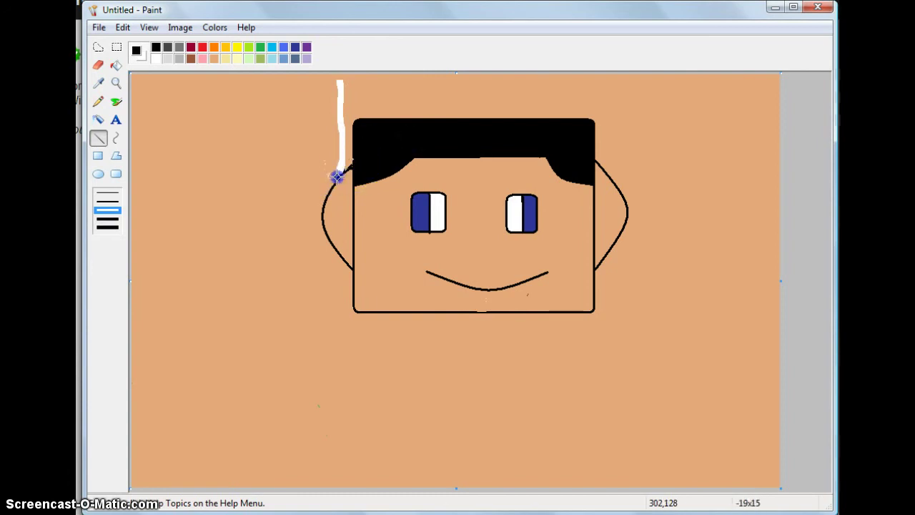
pyautogui.moveTo(337, 175)
pyautogui.mouseDown()
pyautogui.moveTo(348, 92)
pyautogui.moveTo(339, 190)
pyautogui.moveTo(337, 179)
pyautogui.mouseUp()
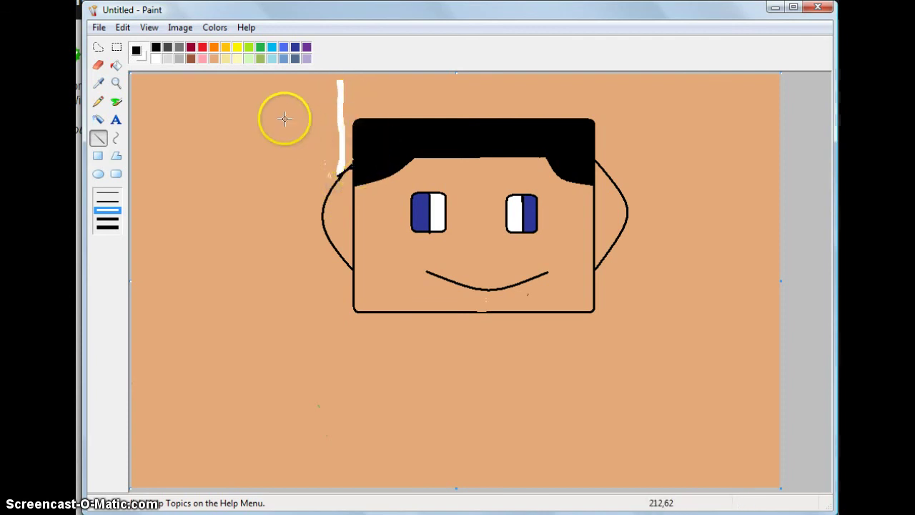
# Fill the white erased strip above the left ear with tan.
pyautogui.click(116, 65)
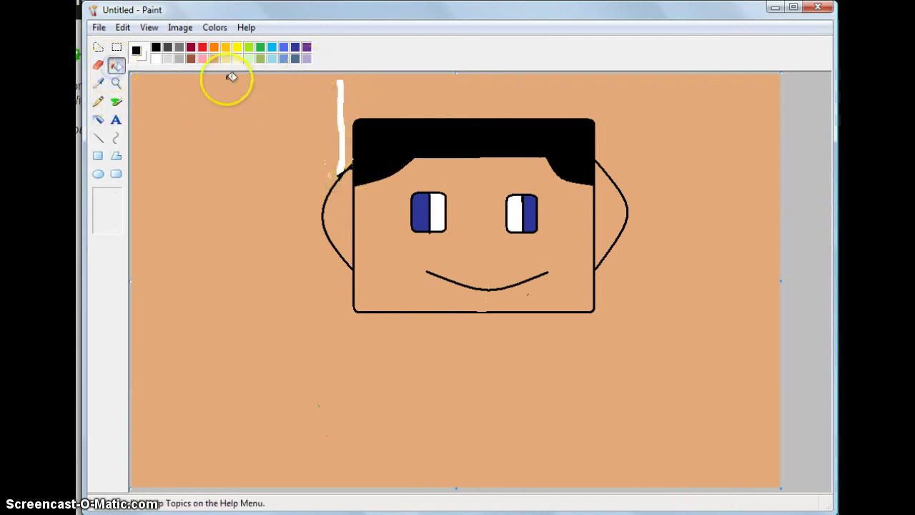
pyautogui.click(213, 59)
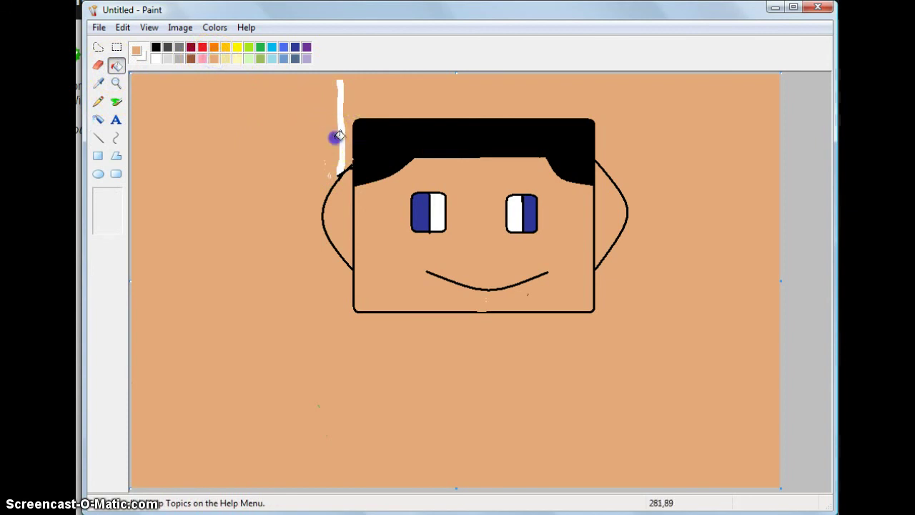
pyautogui.click(340, 145)
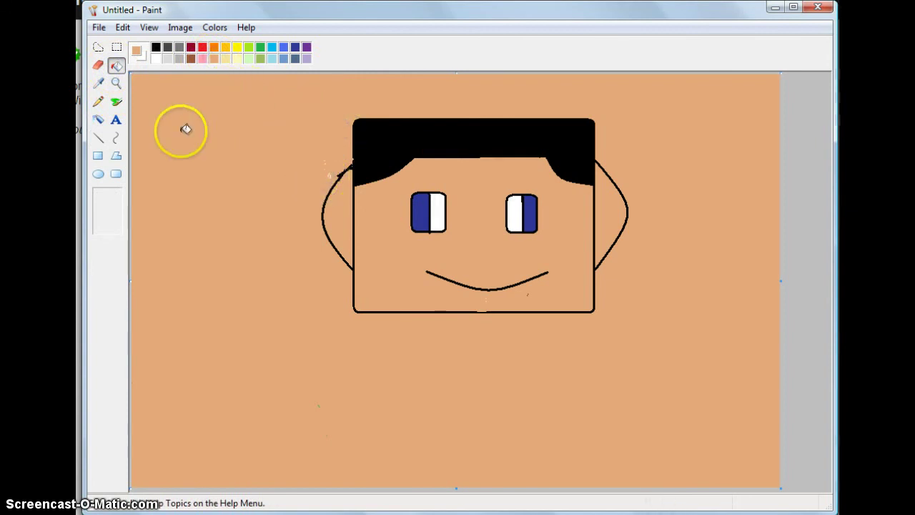
# Select the Line tool.
pyautogui.click(100, 137)
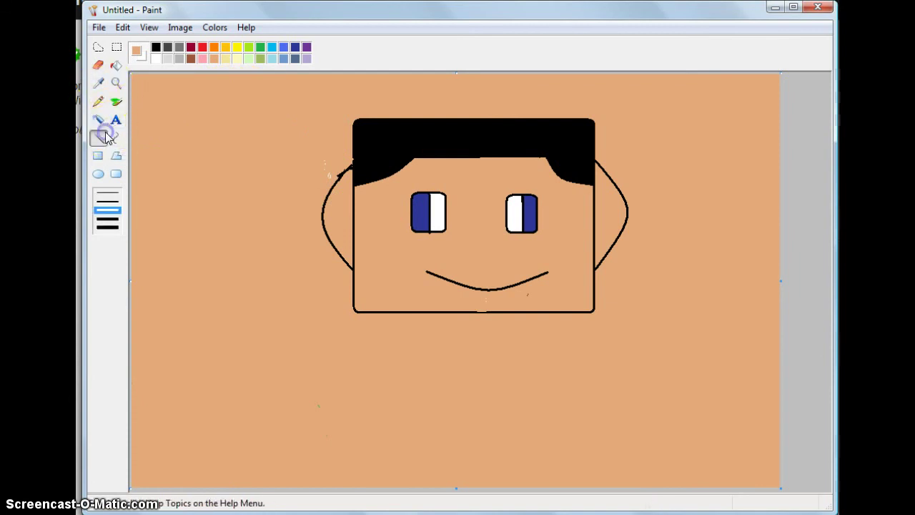